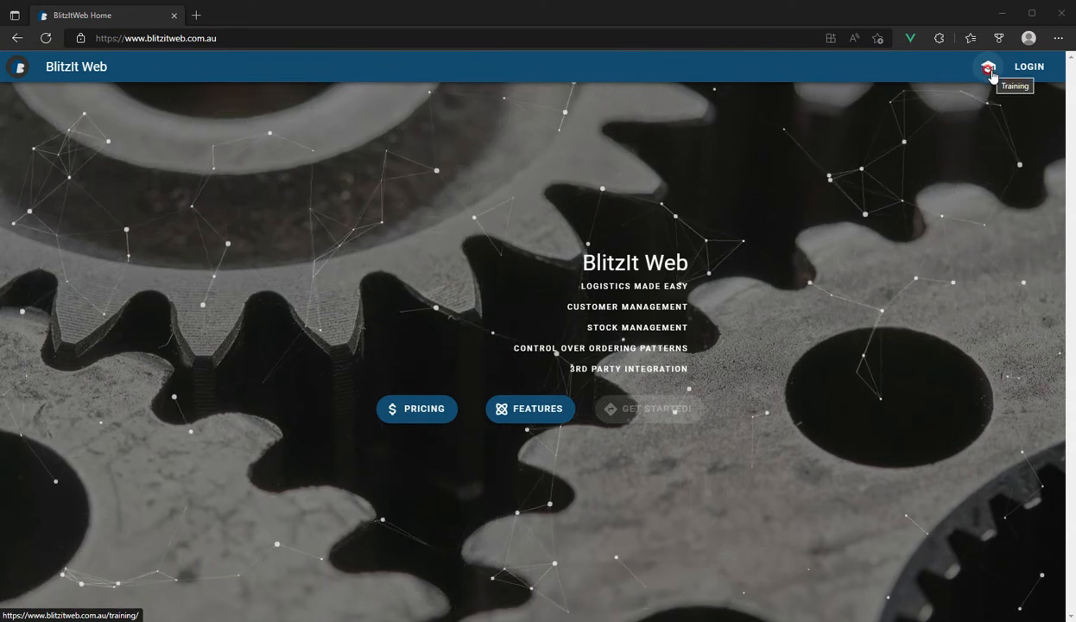
Open the journey optimization training and choose Warehouse as the location.
{"action": "left_click", "coordinate": [991, 76]}
{"action": "left_click", "coordinate": [620, 263]}
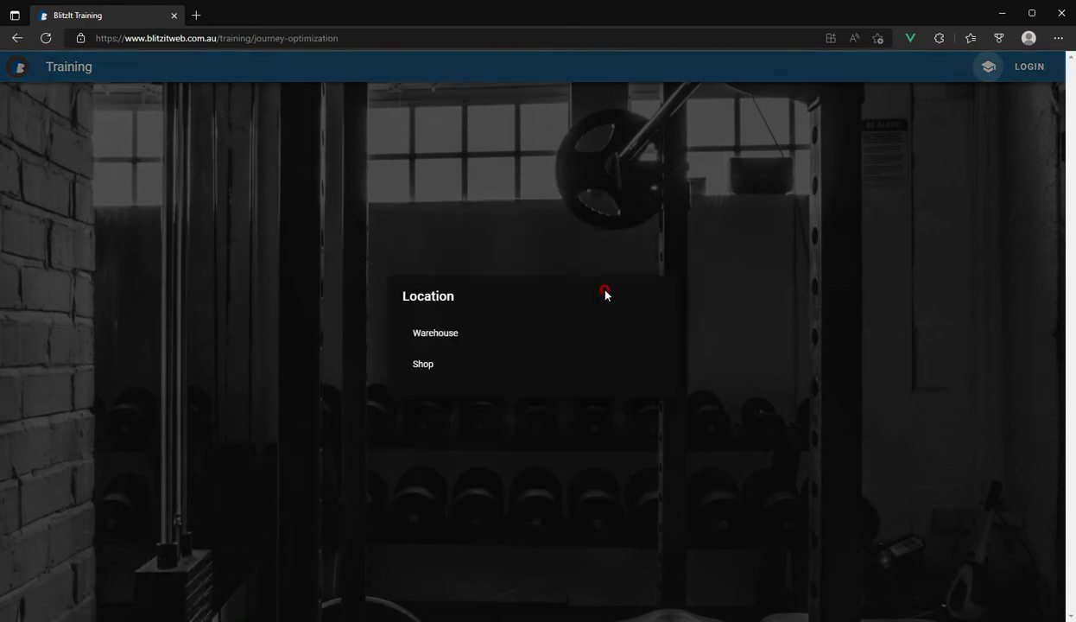
{"action": "left_click", "coordinate": [473, 335]}
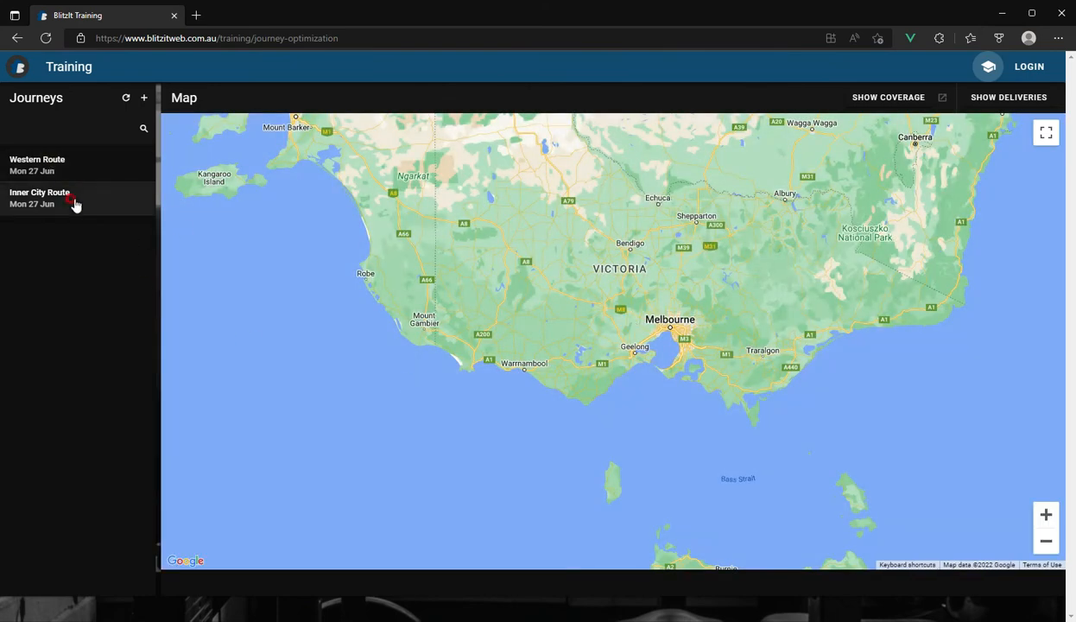
Review the Western Route and Inner City Route journeys and where their deliveries lie on the map.
{"action": "left_click", "coordinate": [93, 164]}
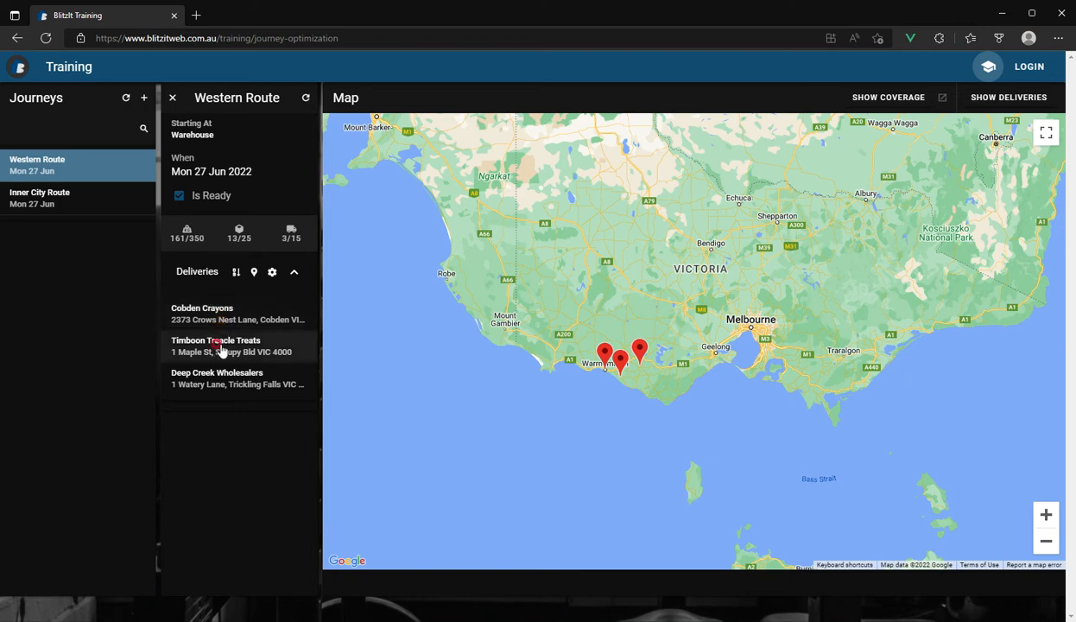
{"action": "scroll", "coordinate": [618, 362], "scroll_direction": "up", "scroll_amount": 2}
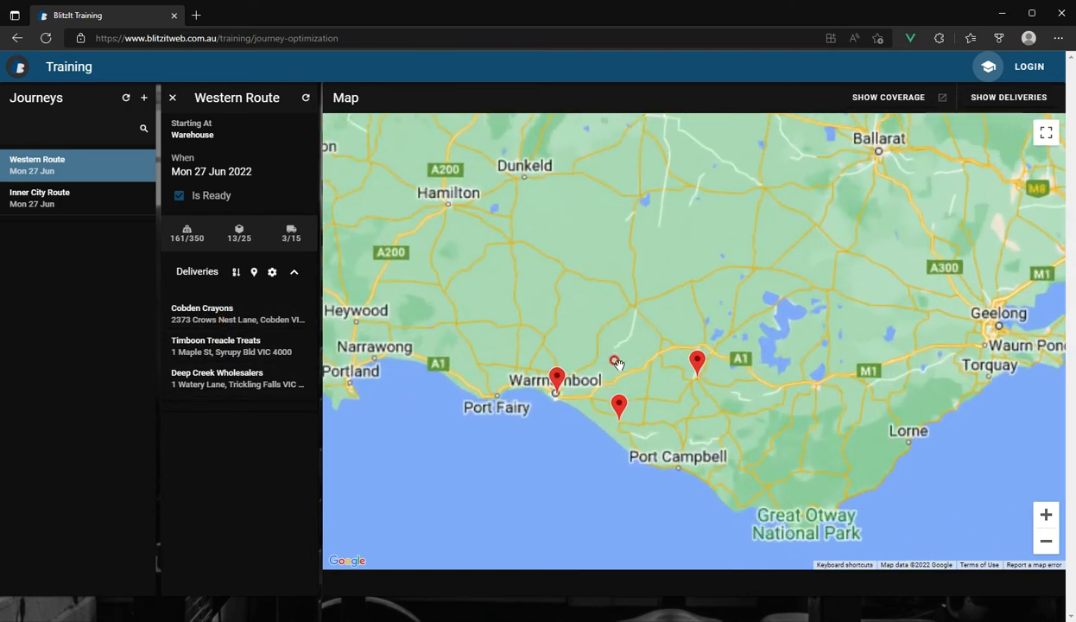
{"action": "mouse_move", "coordinate": [615, 377]}
{"action": "left_mouse_down"}
{"action": "mouse_move", "coordinate": [604, 330]}
{"action": "mouse_move", "coordinate": [572, 318]}
{"action": "left_mouse_up"}
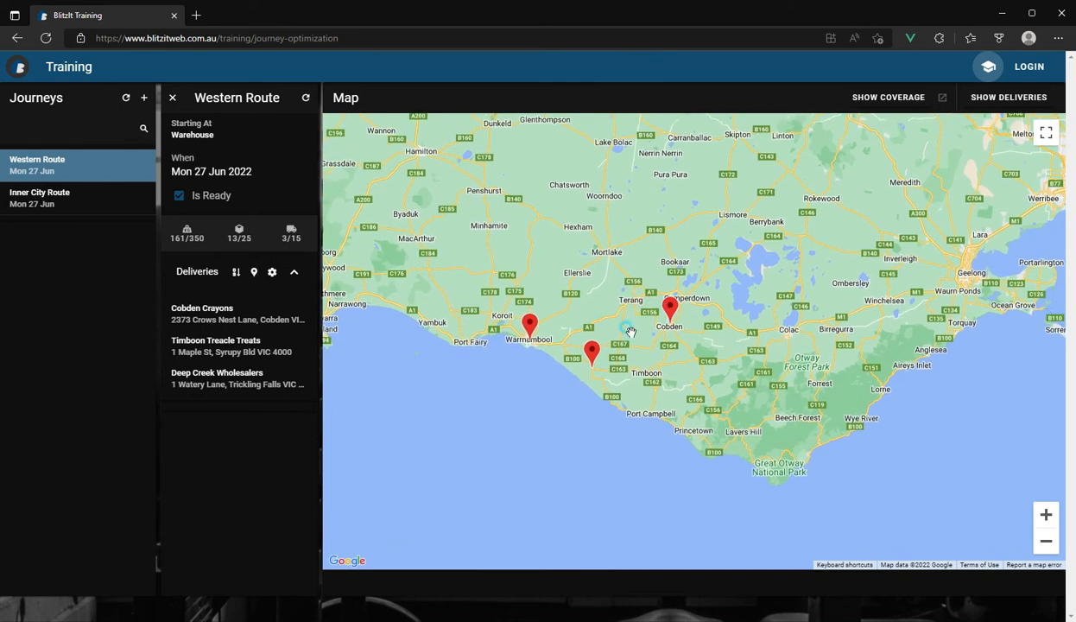
{"action": "left_click", "coordinate": [78, 200]}
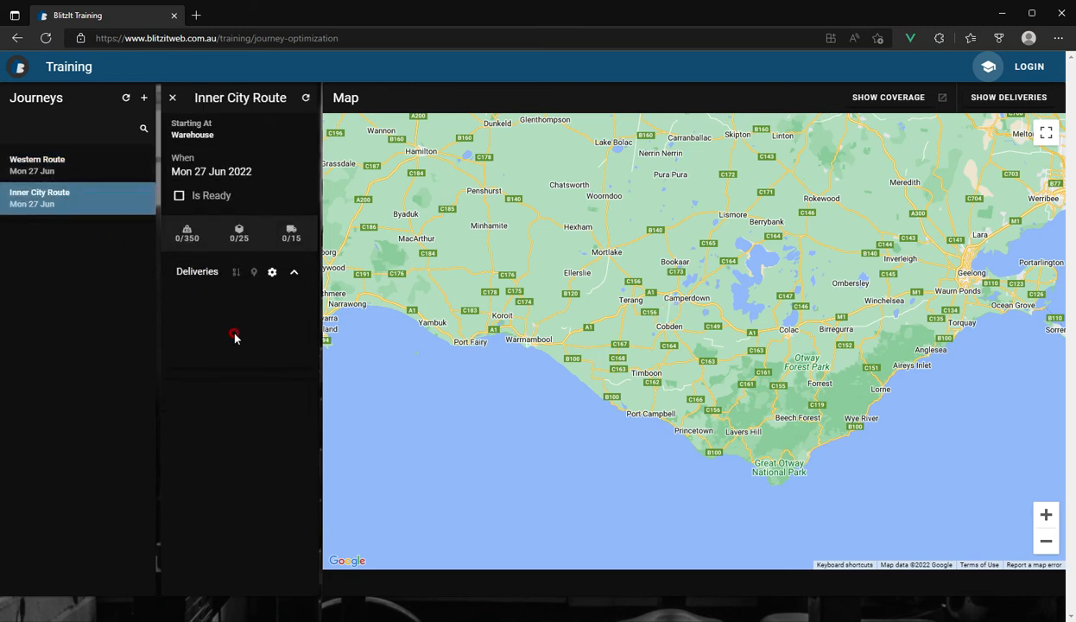
{"action": "left_click", "coordinate": [92, 170]}
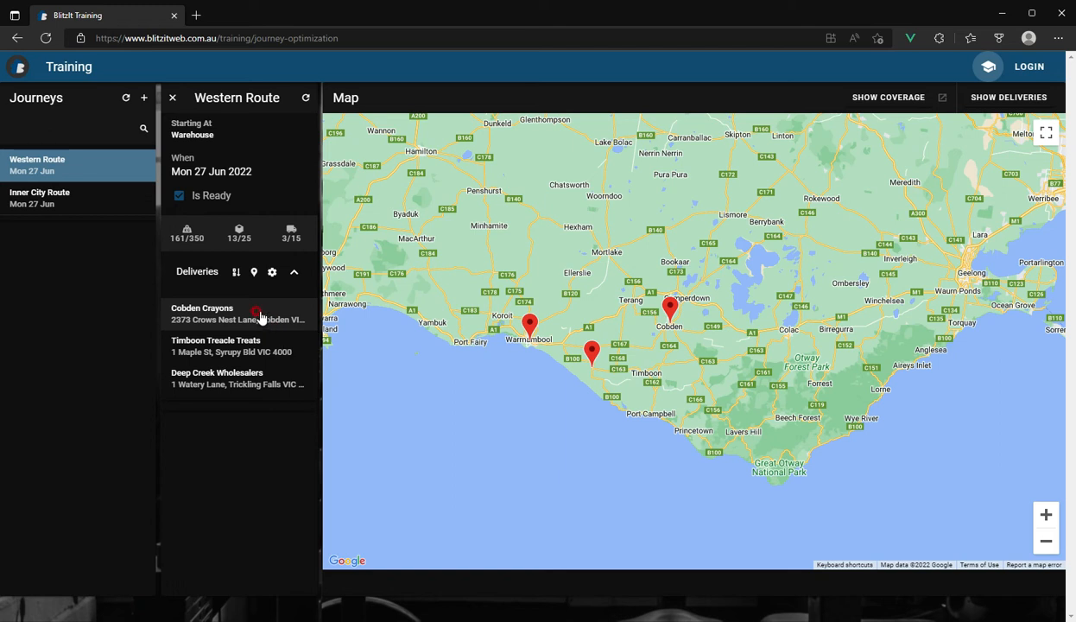
Show route coverage on the map and examine the areas covered by the Western Route.
{"action": "left_click", "coordinate": [884, 102]}
{"action": "left_click", "coordinate": [134, 168]}
{"action": "left_click", "coordinate": [134, 169]}
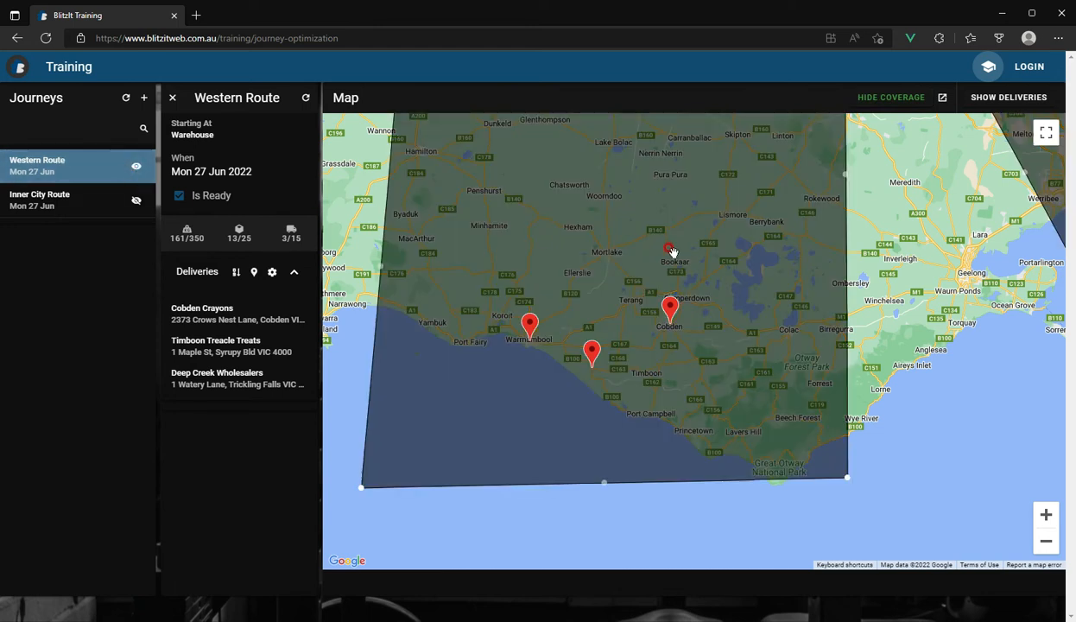
{"action": "scroll", "coordinate": [669, 253], "scroll_direction": "down", "scroll_amount": 1}
{"action": "left_click_drag", "start_coordinate": [689, 233], "coordinate": [530, 369]}
{"action": "left_click", "coordinate": [83, 168]}
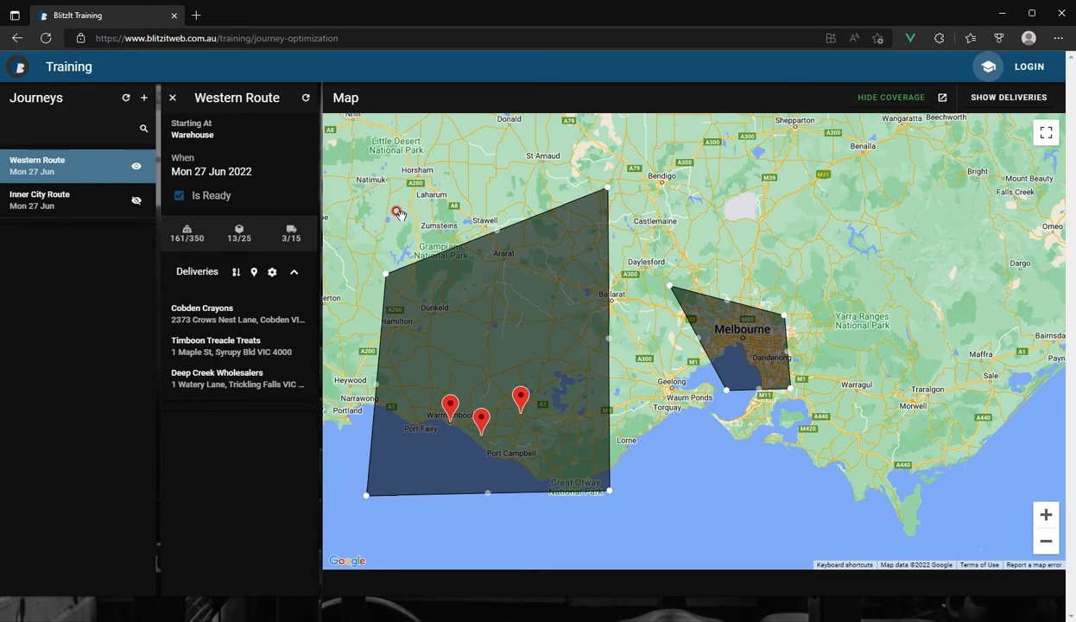
Display the Inner City Route's coverage area for comparison and reselect the Western Route.
{"action": "left_click", "coordinate": [87, 202]}
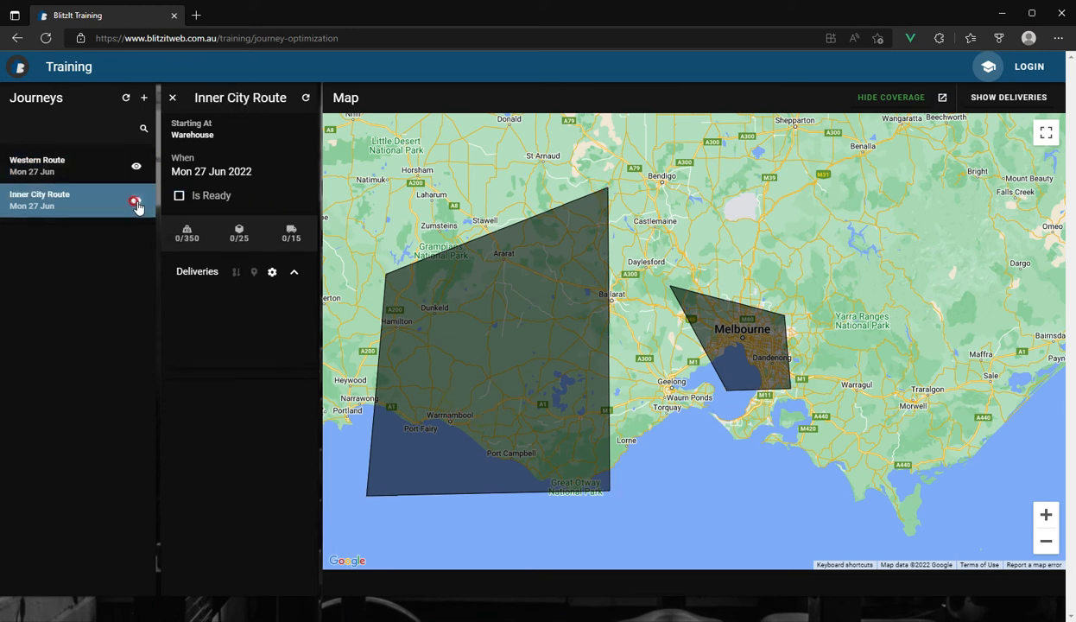
{"action": "left_click", "coordinate": [136, 201]}
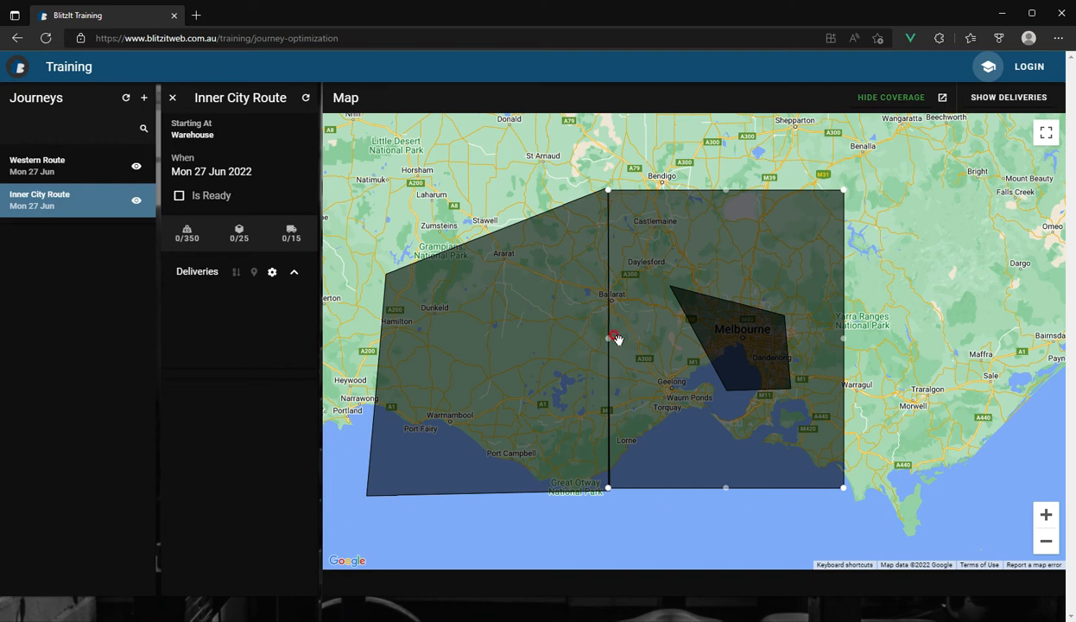
{"action": "left_click", "coordinate": [94, 171]}
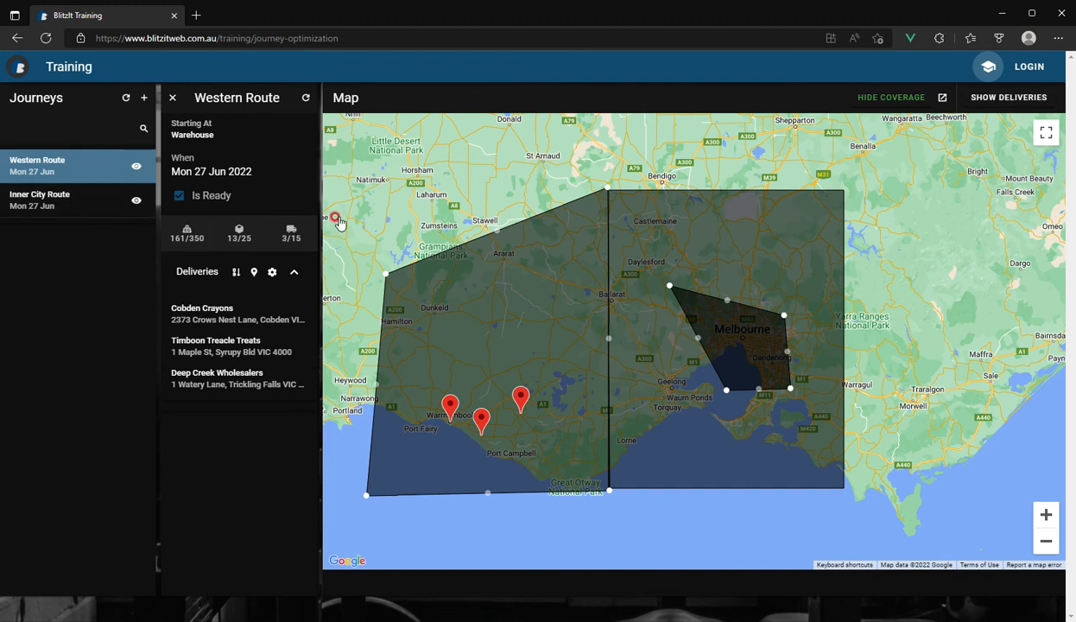
Examine the coverage day settings of the Western Route's areas against the map, moving the details window aside, and close them.
{"action": "left_click", "coordinate": [940, 99]}
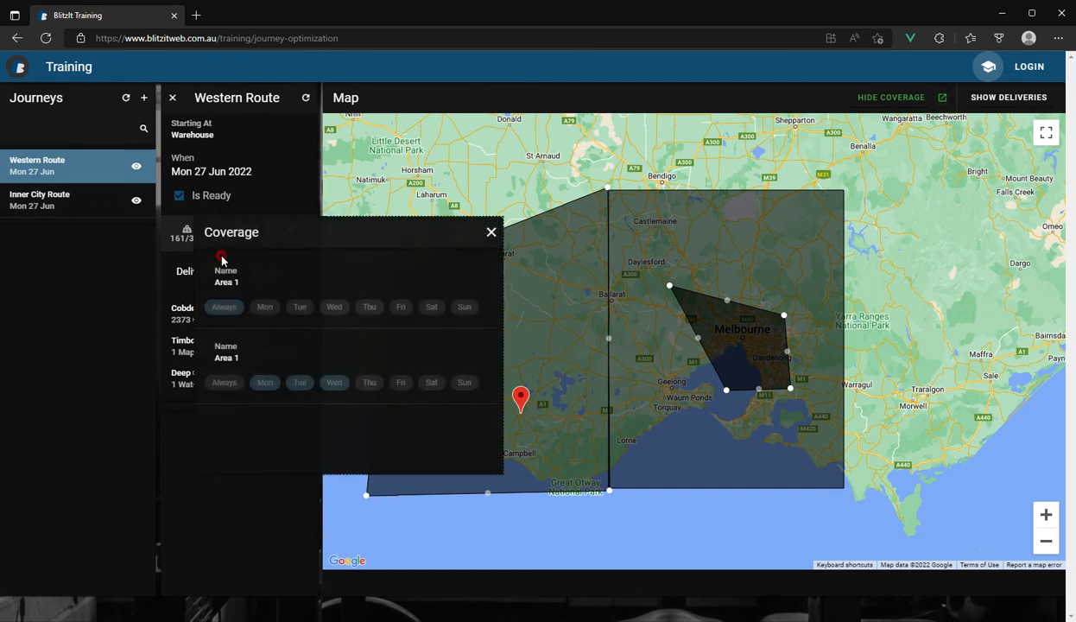
{"action": "left_click_drag", "start_coordinate": [369, 231], "coordinate": [244, 333]}
{"action": "left_click", "coordinate": [125, 480]}
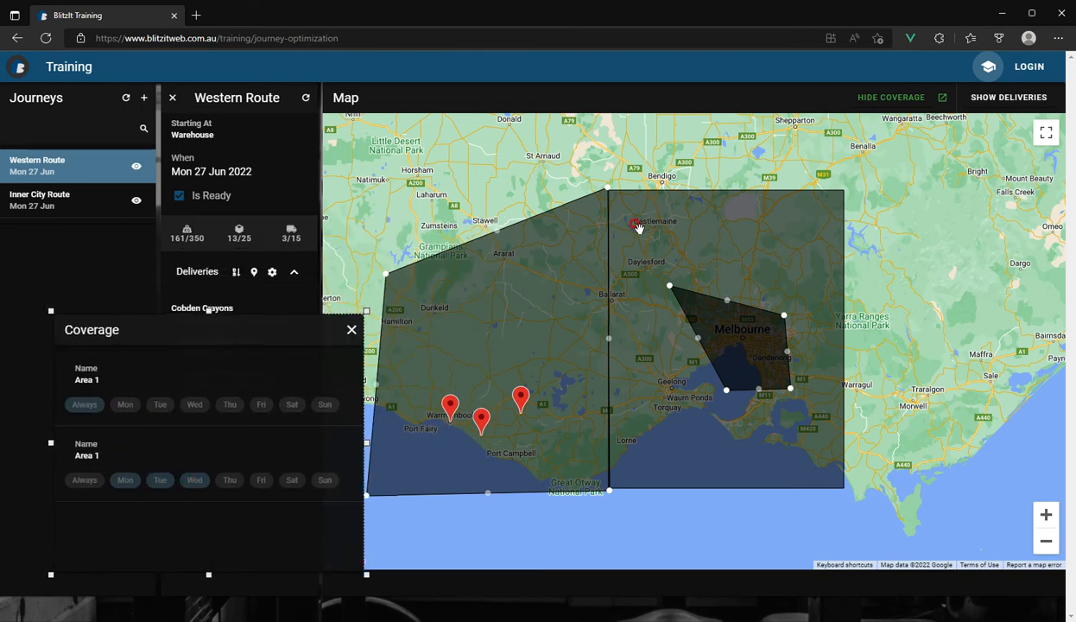
{"action": "left_click", "coordinate": [434, 296]}
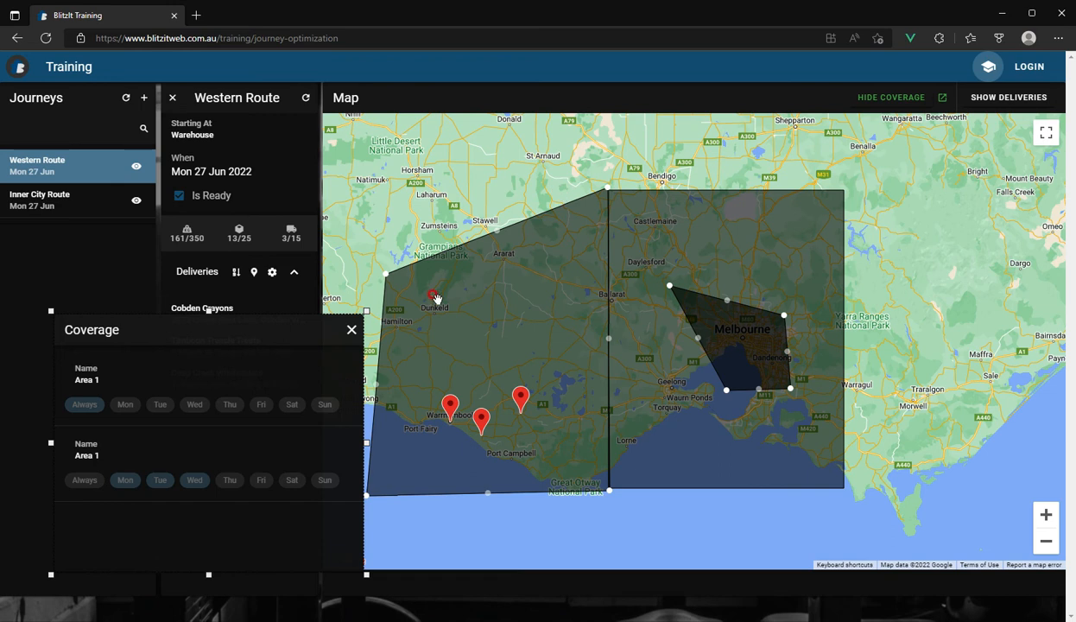
{"action": "left_click", "coordinate": [351, 330]}
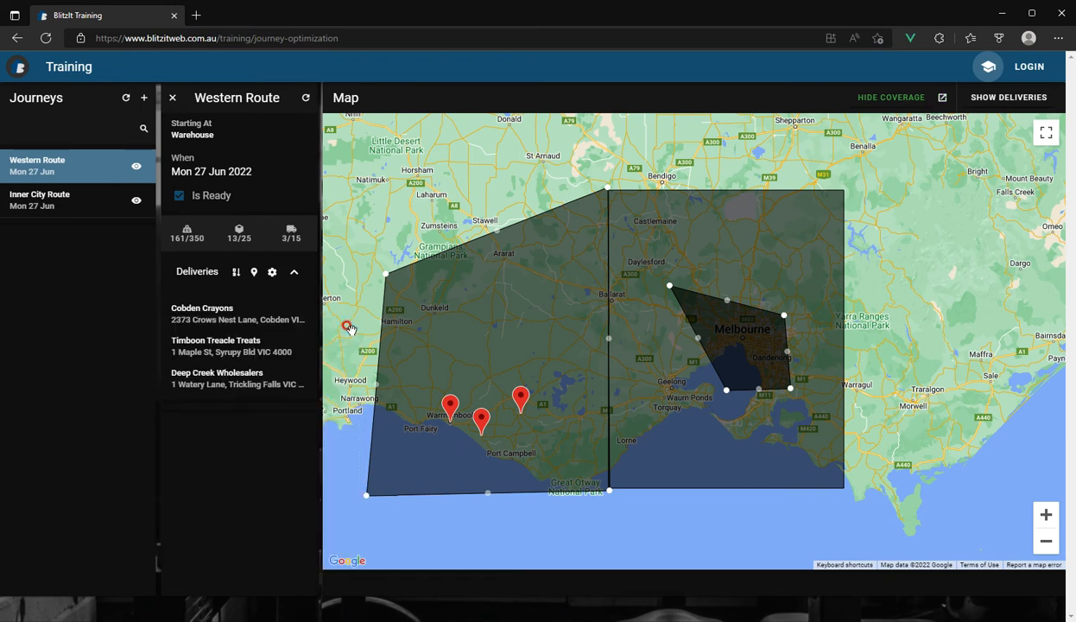
Show the unassigned deliveries beside the coverage areas and locate the Deep Creek Wholesalers delivery of 28 Jun 2022 on the map.
{"action": "left_click", "coordinate": [1001, 96]}
{"action": "left_click_drag", "start_coordinate": [312, 173], "coordinate": [972, 154]}
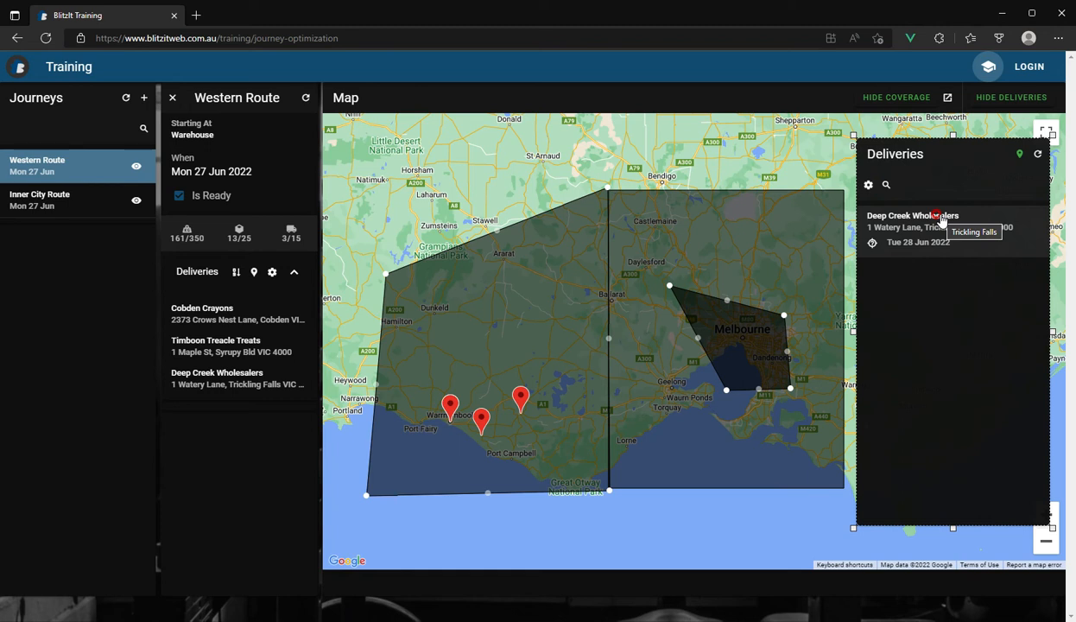
{"action": "left_click", "coordinate": [971, 216]}
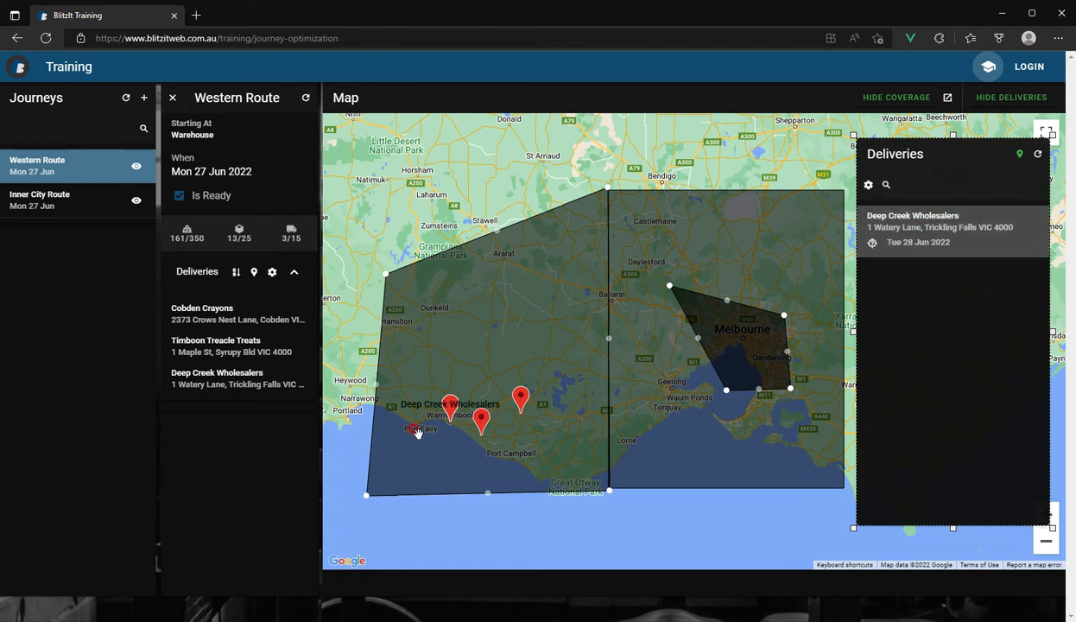
{"action": "scroll", "coordinate": [417, 432], "scroll_direction": "up", "scroll_amount": 5}
{"action": "scroll", "coordinate": [444, 432], "scroll_direction": "down", "scroll_amount": 5}
{"action": "scroll", "coordinate": [467, 418], "scroll_direction": "up", "scroll_amount": 4}
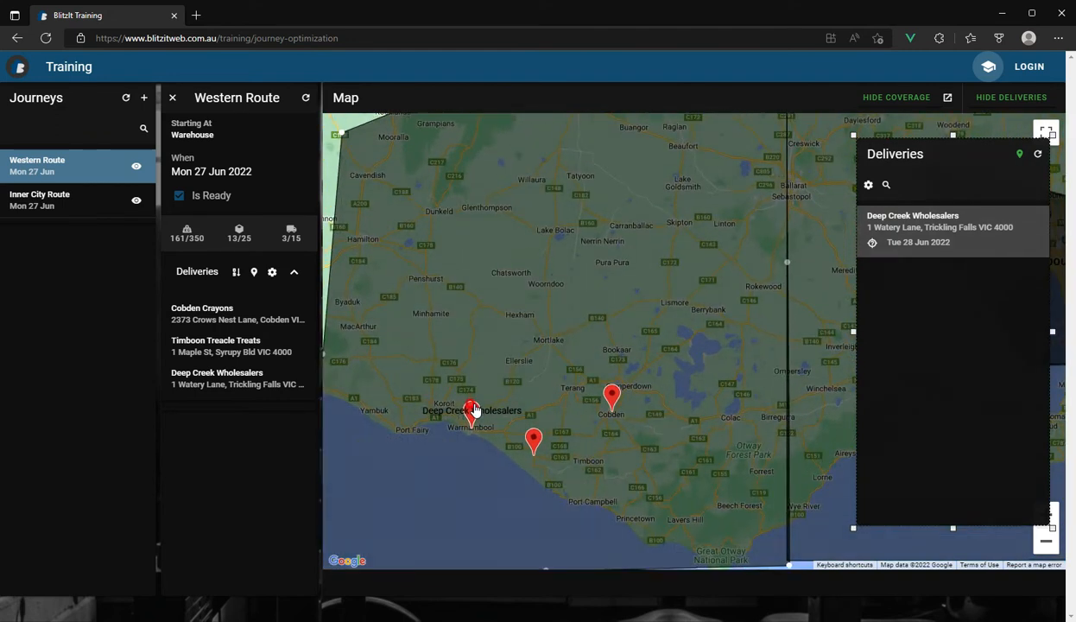
Assign the unassigned Deep Creek Wholesalers delivery to the Inner City Route and save the journey.
{"action": "left_click", "coordinate": [79, 207]}
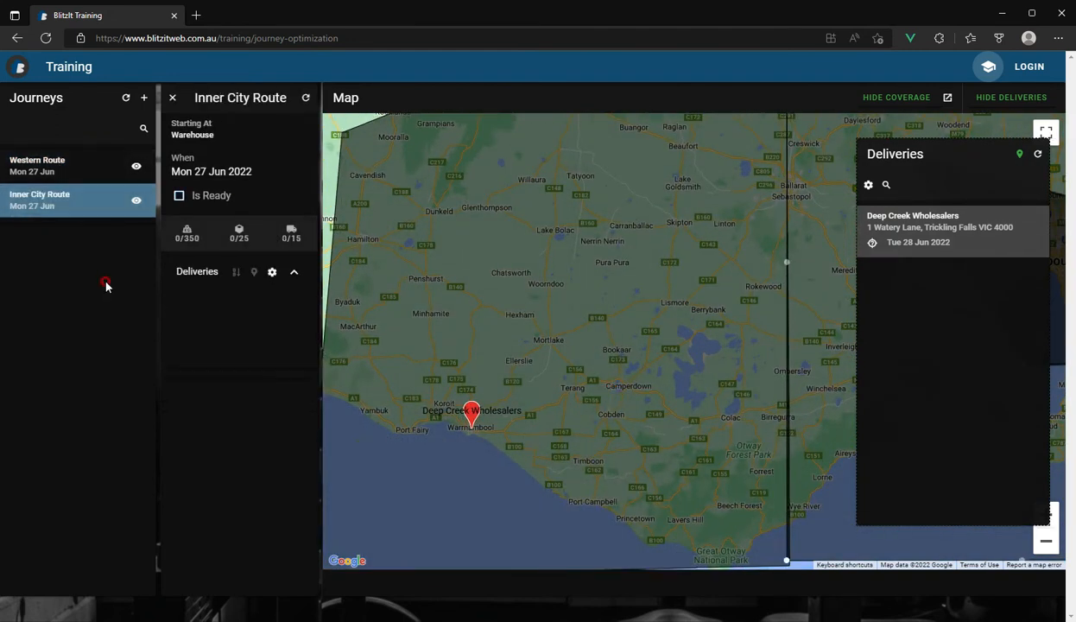
{"action": "left_click_drag", "start_coordinate": [967, 215], "coordinate": [241, 315]}
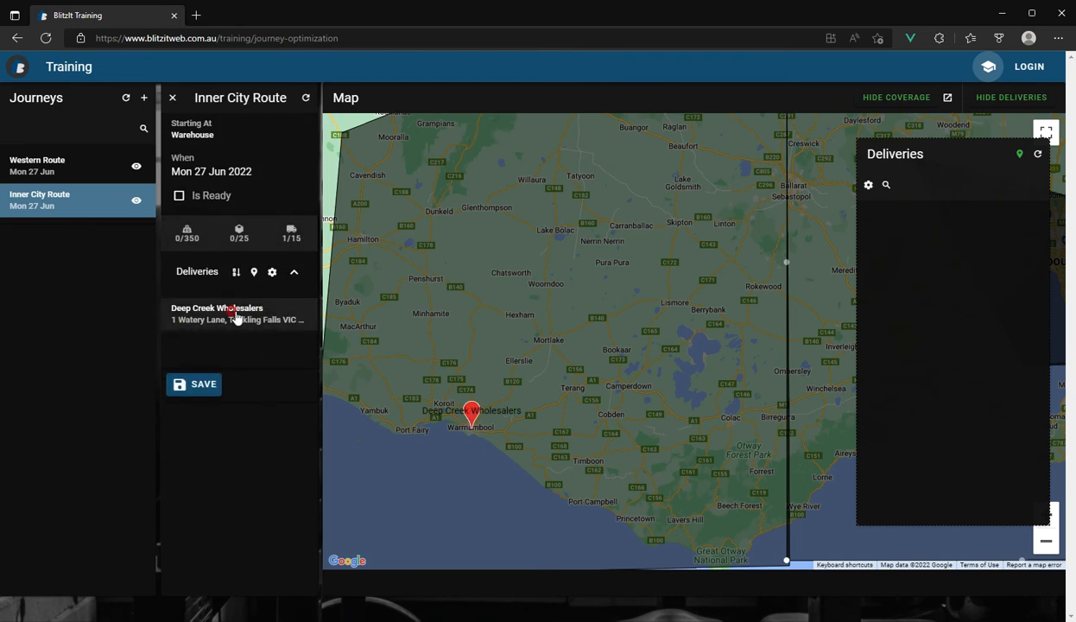
{"action": "left_click", "coordinate": [461, 418]}
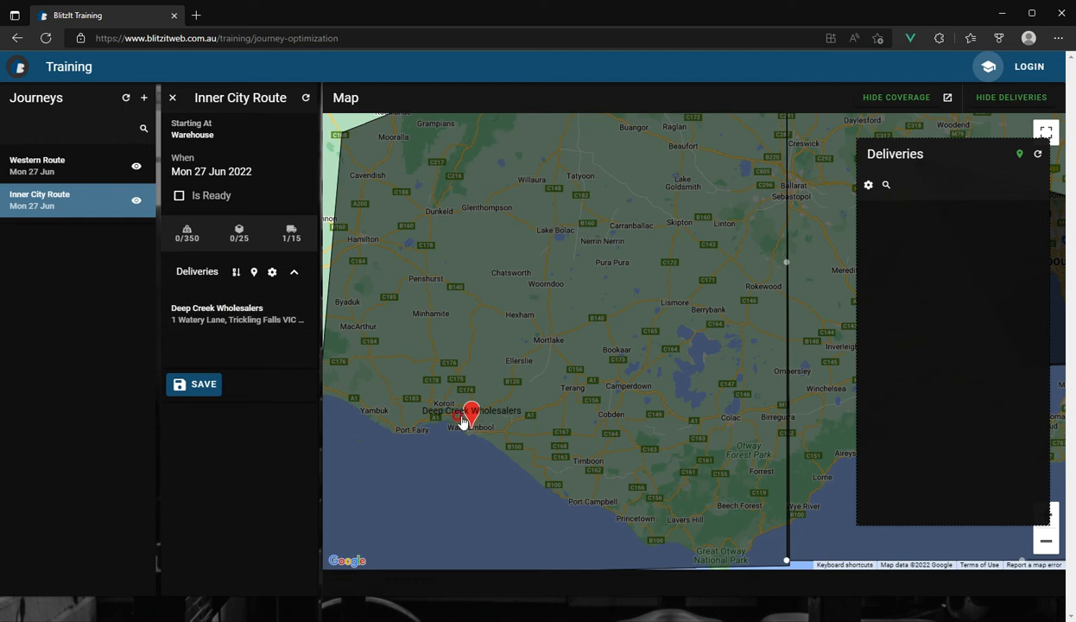
{"action": "left_click", "coordinate": [192, 385]}
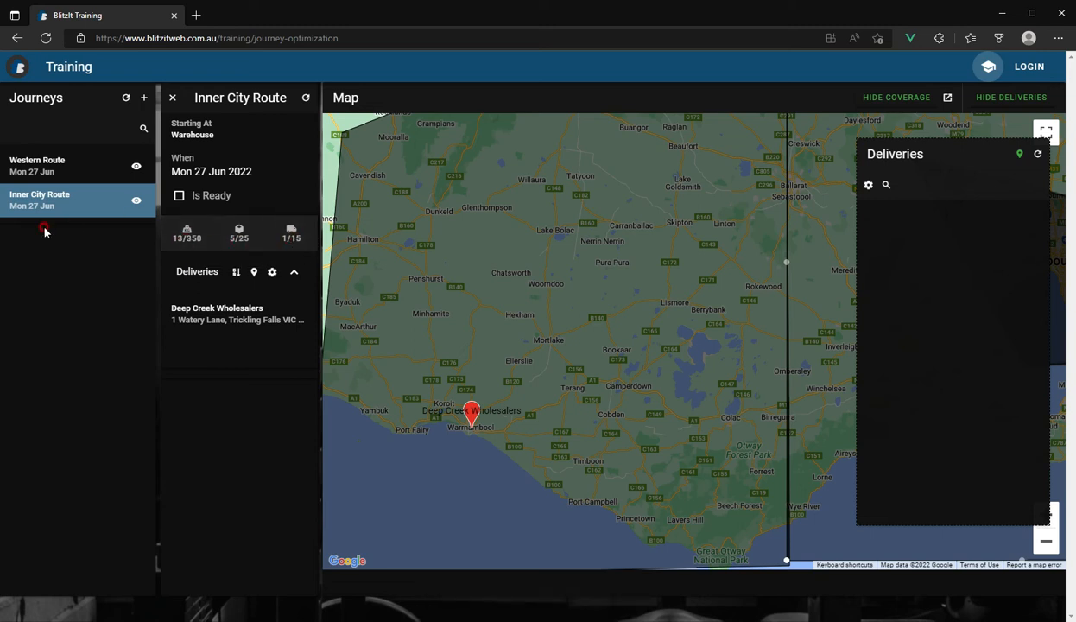
Hide the Inner City Route's coverage and move Cobden Crayons and Timboon Treacle Treats from the Western Route to the unassigned deliveries.
{"action": "scroll", "coordinate": [608, 273], "scroll_direction": "down", "scroll_amount": 1}
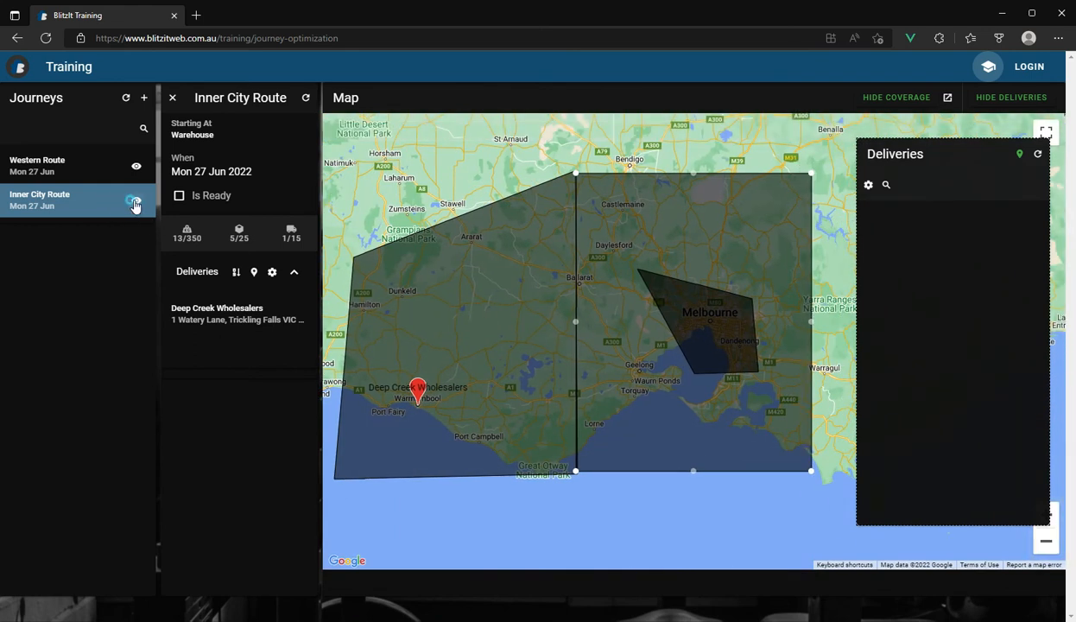
{"action": "left_click", "coordinate": [137, 201]}
{"action": "left_click", "coordinate": [86, 168]}
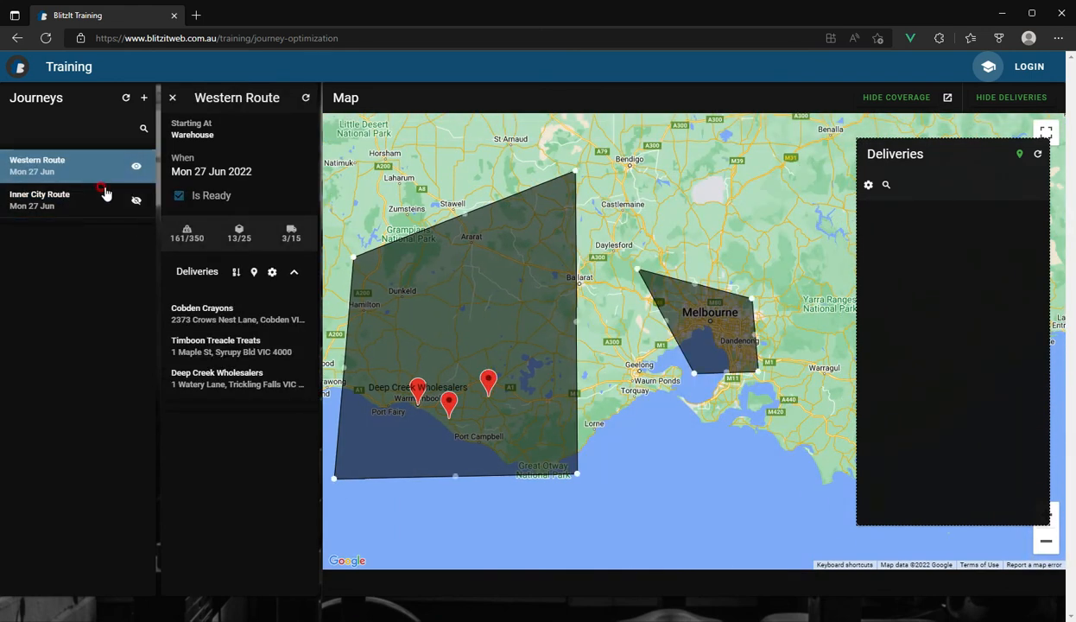
{"action": "left_click_drag", "start_coordinate": [197, 309], "coordinate": [931, 221]}
{"action": "left_click", "coordinate": [192, 287]}
{"action": "left_click_drag", "start_coordinate": [177, 313], "coordinate": [940, 283]}
Add both unassigned deliveries to the Inner City Route, ordering its stops Timboon Treacle Treats, Deep Creek Wholesalers, Cobden Crayons.
{"action": "left_click", "coordinate": [76, 212]}
{"action": "left_click_drag", "start_coordinate": [898, 268], "coordinate": [217, 319]}
{"action": "left_click_drag", "start_coordinate": [985, 223], "coordinate": [223, 321]}
{"action": "left_click_drag", "start_coordinate": [239, 363], "coordinate": [237, 316]}
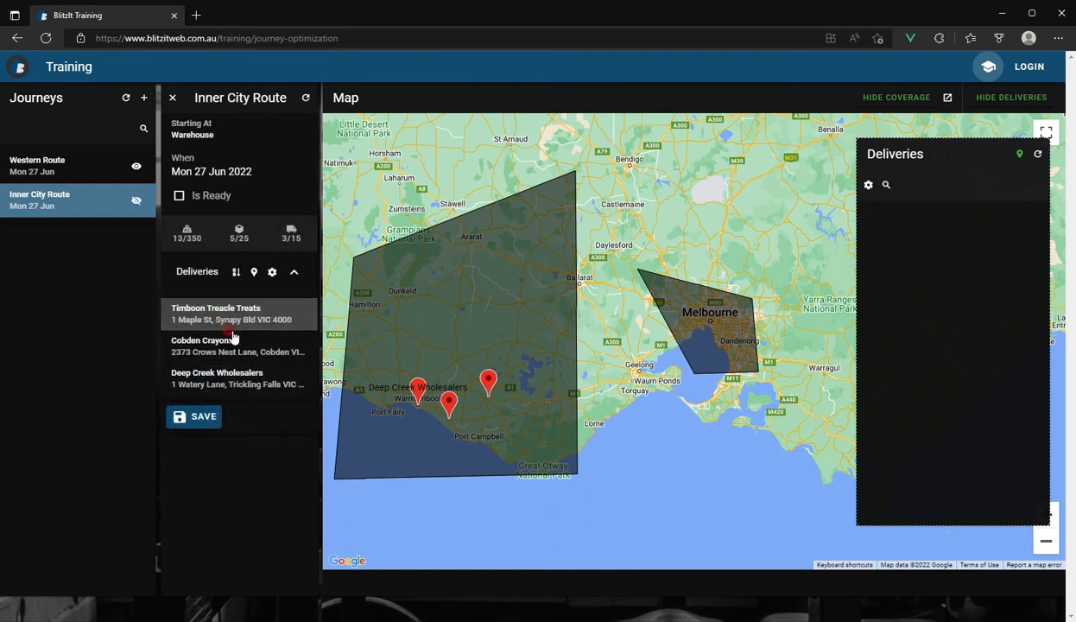
{"action": "left_click_drag", "start_coordinate": [233, 381], "coordinate": [228, 344]}
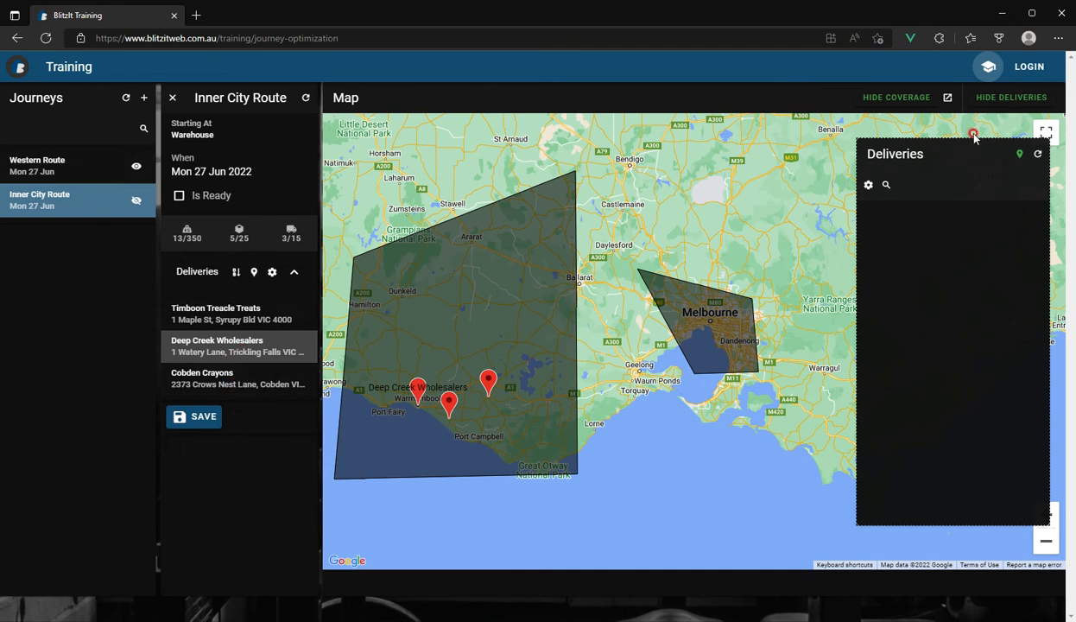
Hide the unassigned deliveries and the coverage areas, and check the remaining deliveries of the Western Route and Inner City Route.
{"action": "left_click", "coordinate": [1001, 109]}
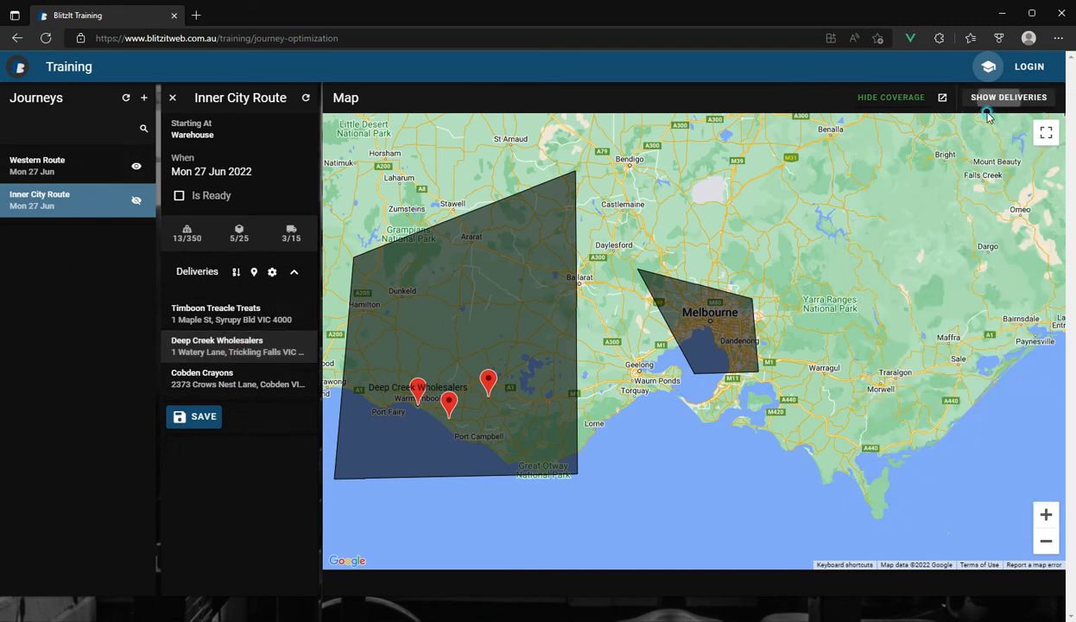
{"action": "left_click", "coordinate": [885, 102]}
{"action": "left_click_drag", "start_coordinate": [446, 344], "coordinate": [500, 323]}
{"action": "left_click", "coordinate": [80, 166]}
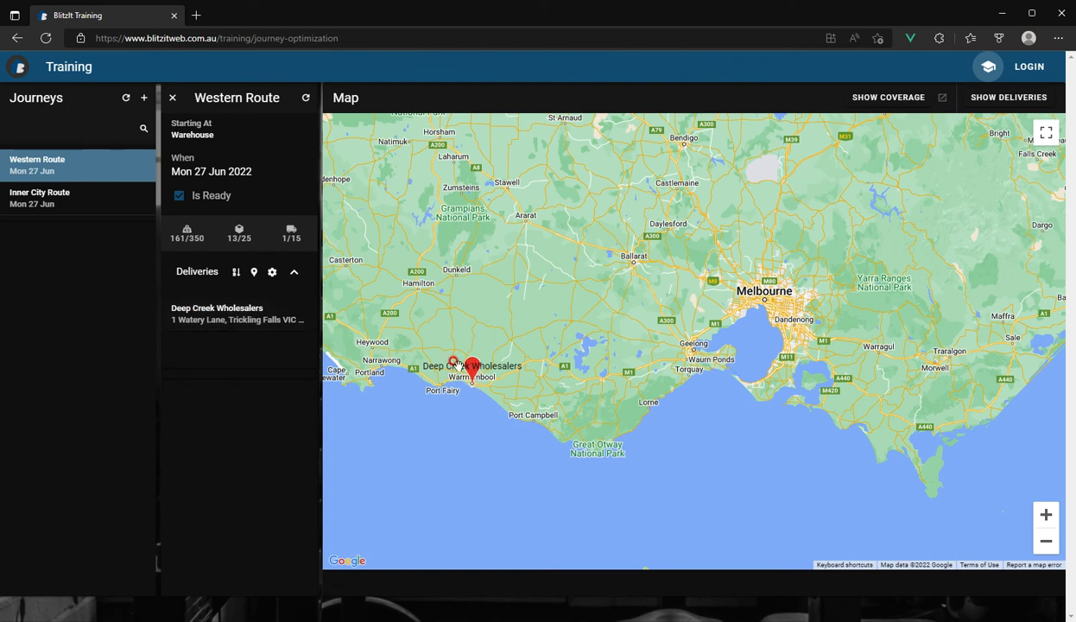
{"action": "left_click", "coordinate": [86, 198]}
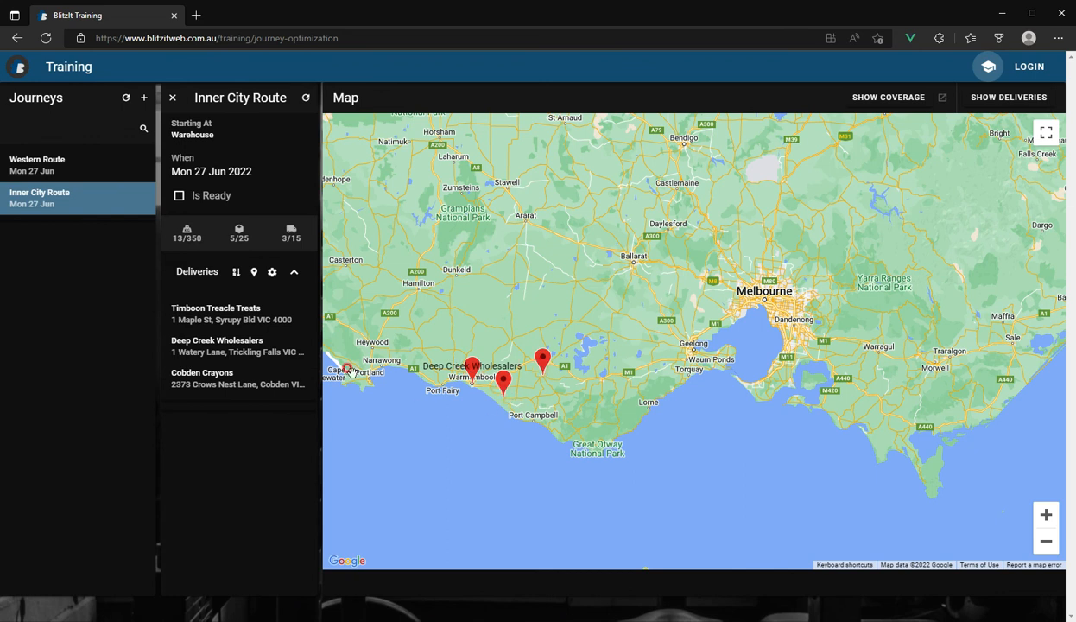
Mark the Inner City Route as ready, save it and close the journey details.
{"action": "left_click", "coordinate": [229, 322]}
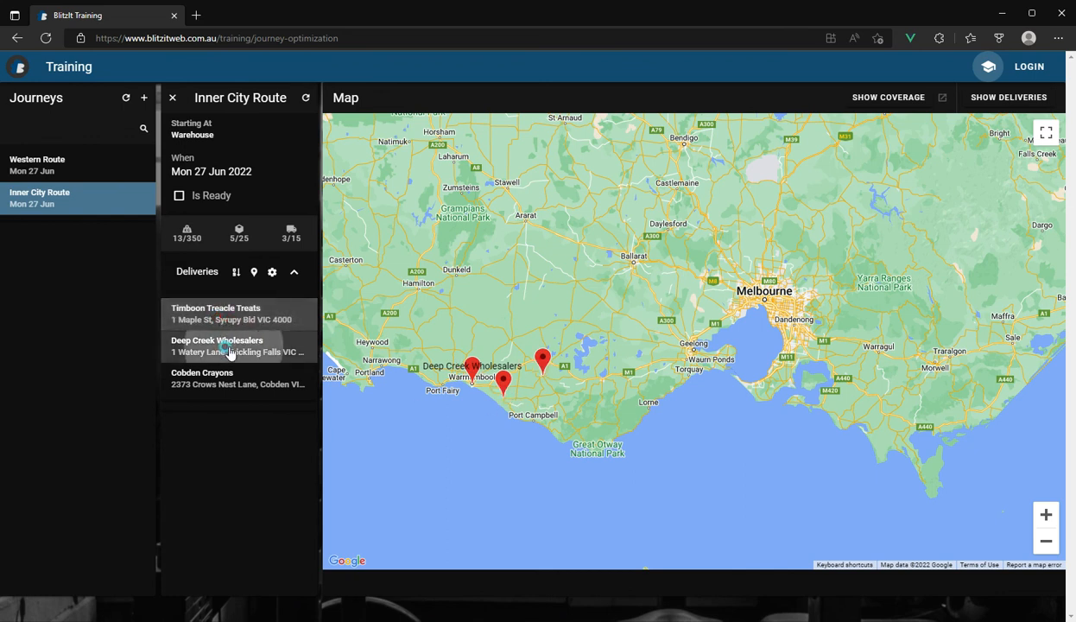
{"action": "left_click", "coordinate": [222, 385]}
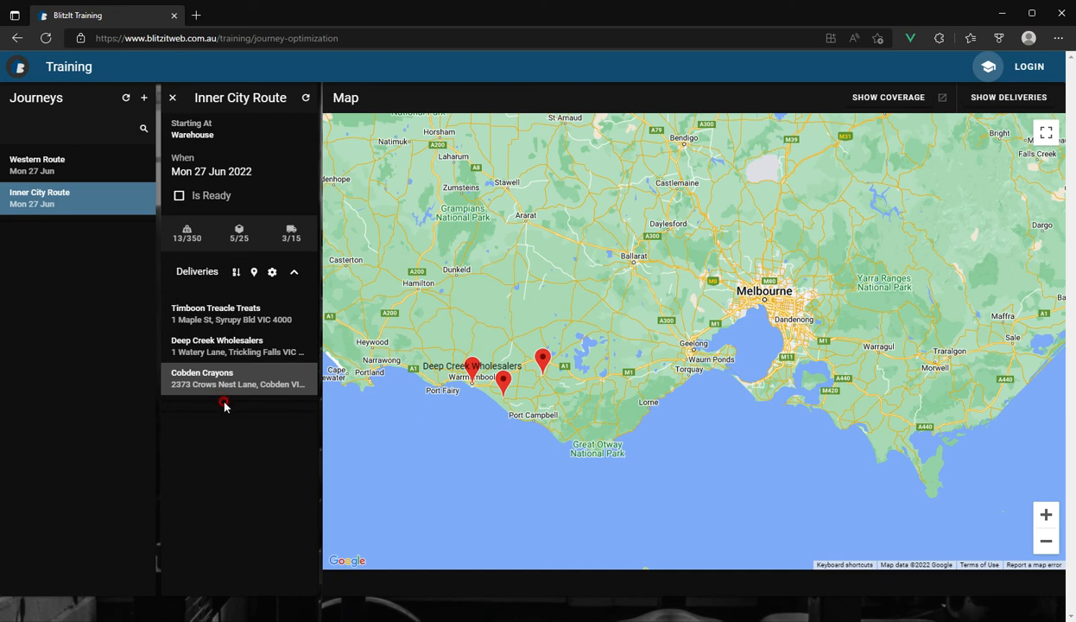
{"action": "left_click", "coordinate": [180, 196]}
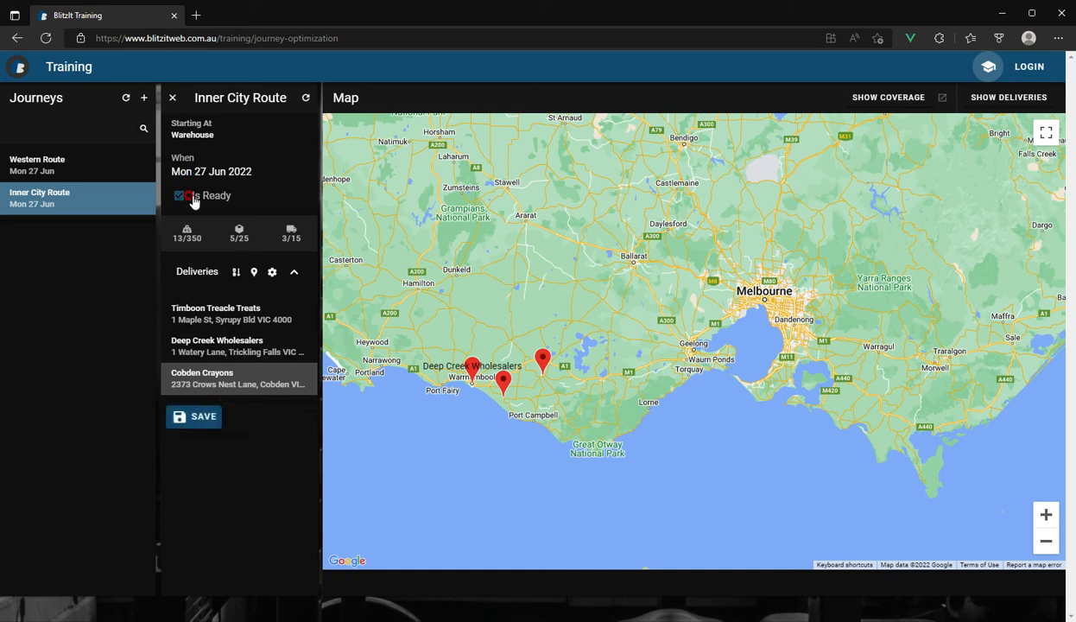
{"action": "left_click", "coordinate": [192, 418]}
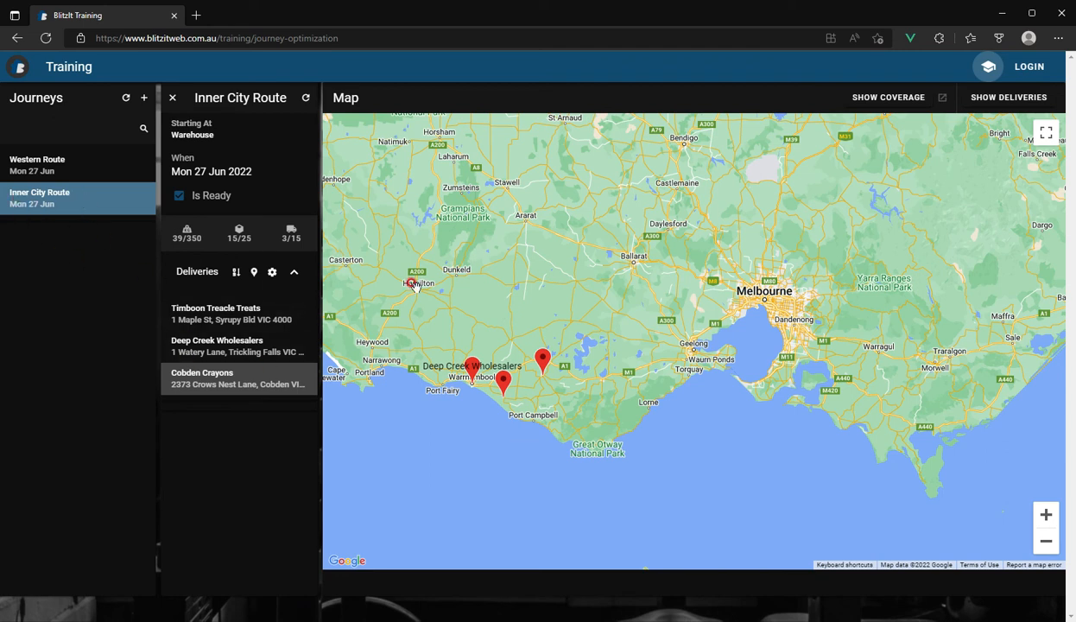
{"action": "left_click", "coordinate": [172, 99]}
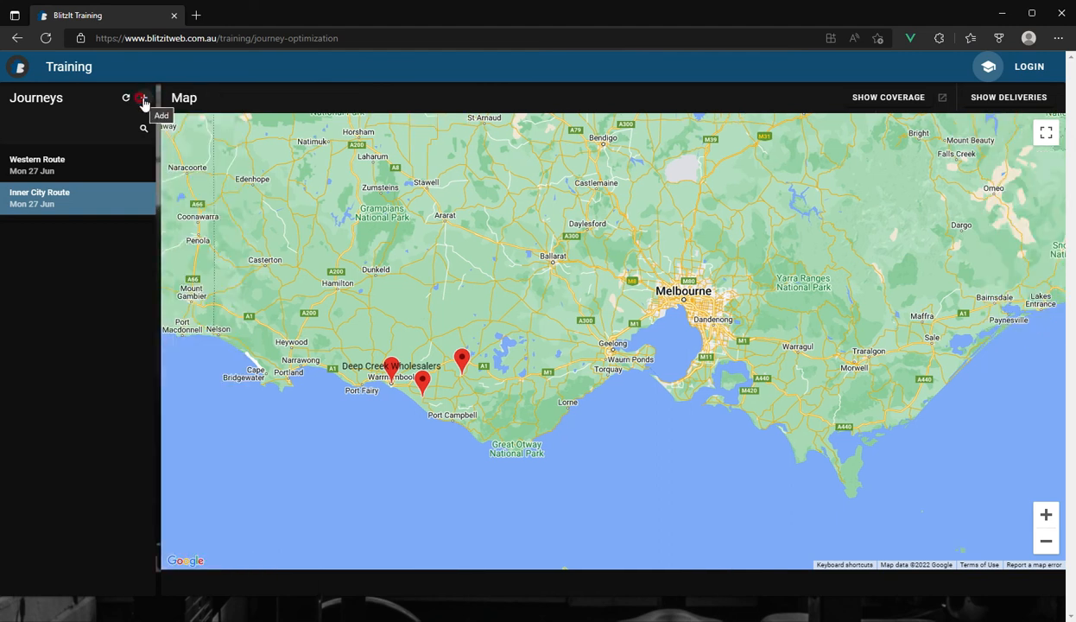
Start a new journey, name it New Journey and set its start location to Warehouse.
{"action": "left_click", "coordinate": [143, 98]}
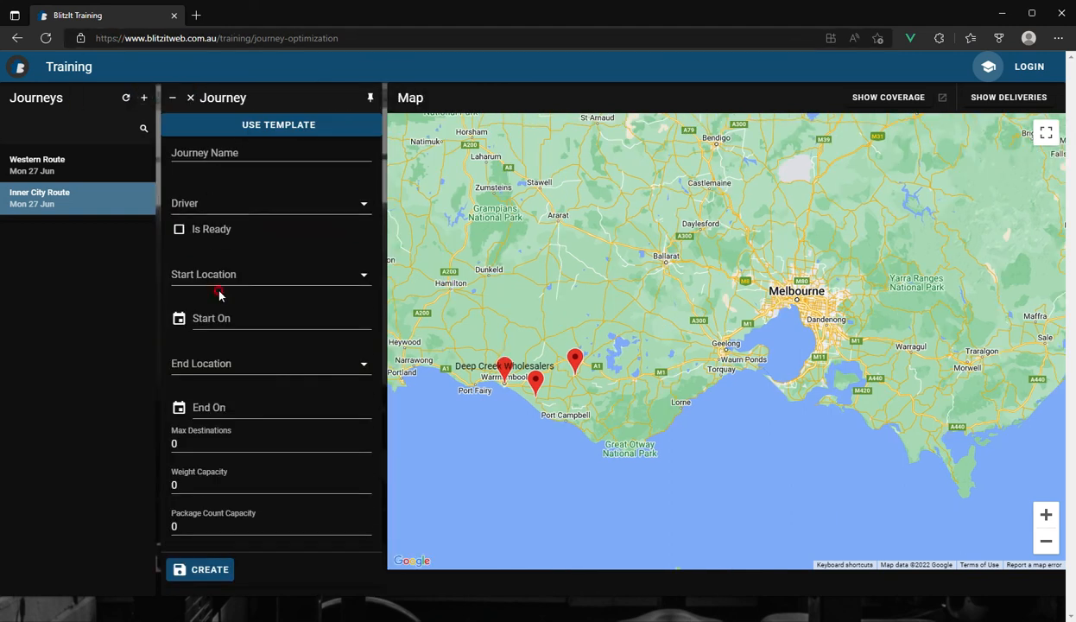
{"action": "left_click", "coordinate": [183, 153]}
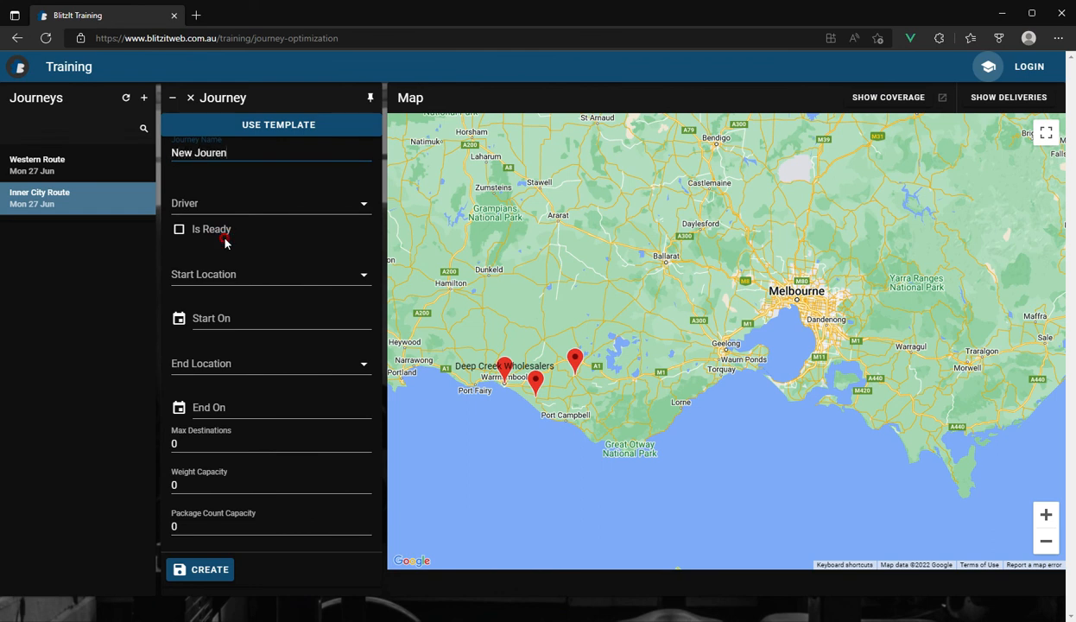
{"action": "key", "text": "Tab"}
{"action": "left_click", "coordinate": [219, 276]}
{"action": "left_click", "coordinate": [220, 285]}
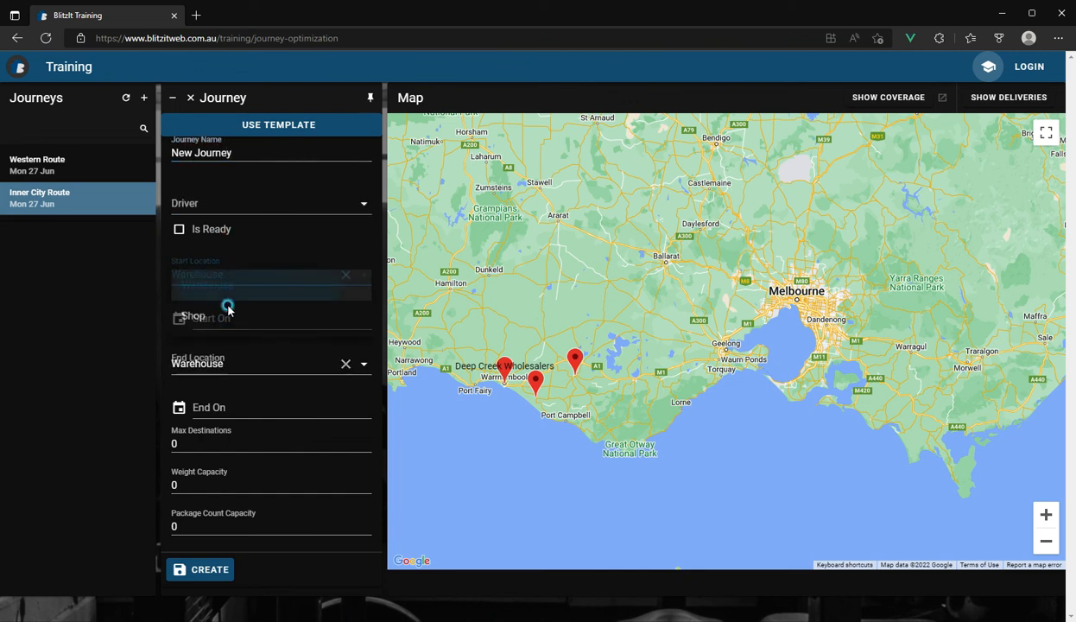
Set the new journey's start date to 29 Jun 2022 at 12:00 AM.
{"action": "left_click", "coordinate": [221, 316]}
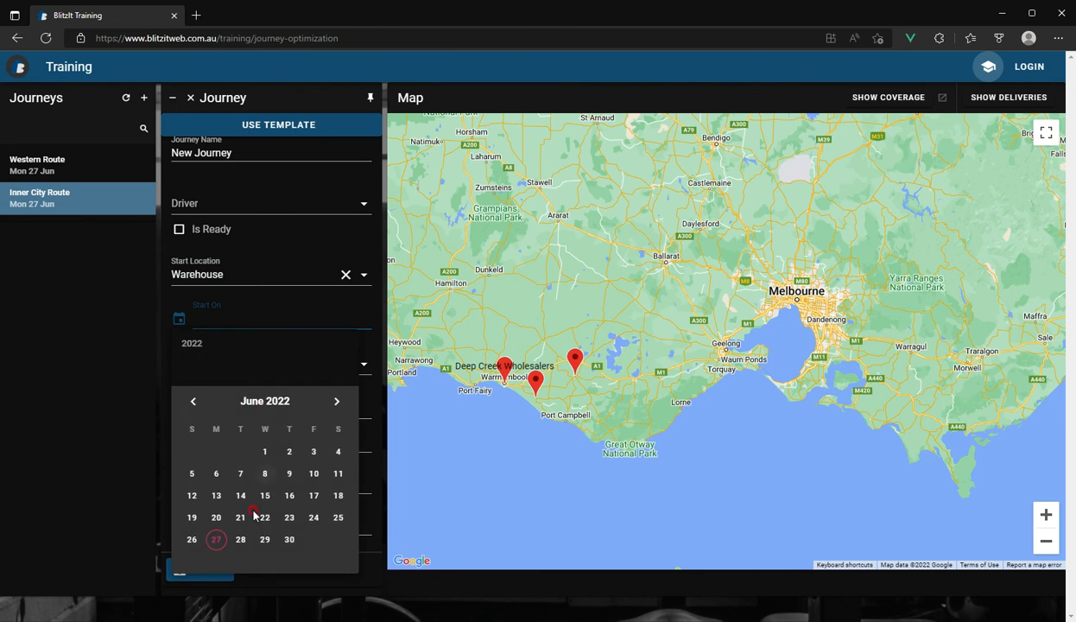
{"action": "left_click", "coordinate": [264, 540]}
{"action": "left_click", "coordinate": [241, 361]}
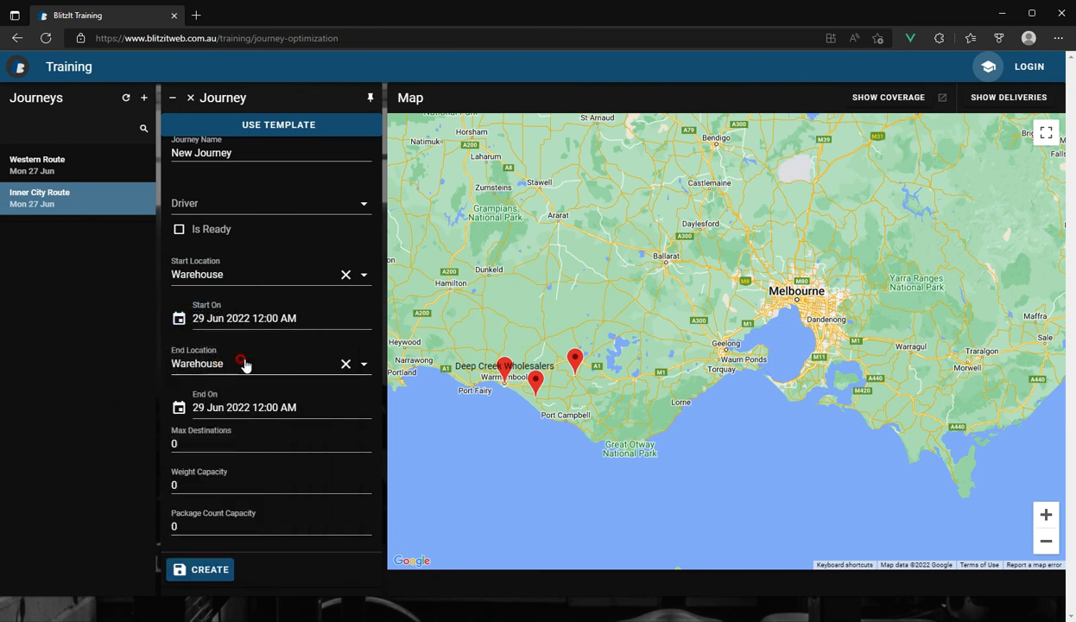
{"action": "left_click", "coordinate": [198, 271]}
Set the new journey's limits to 45 max destinations, 555 weight capacity and 34 package count capacity.
{"action": "left_click", "coordinate": [197, 443]}
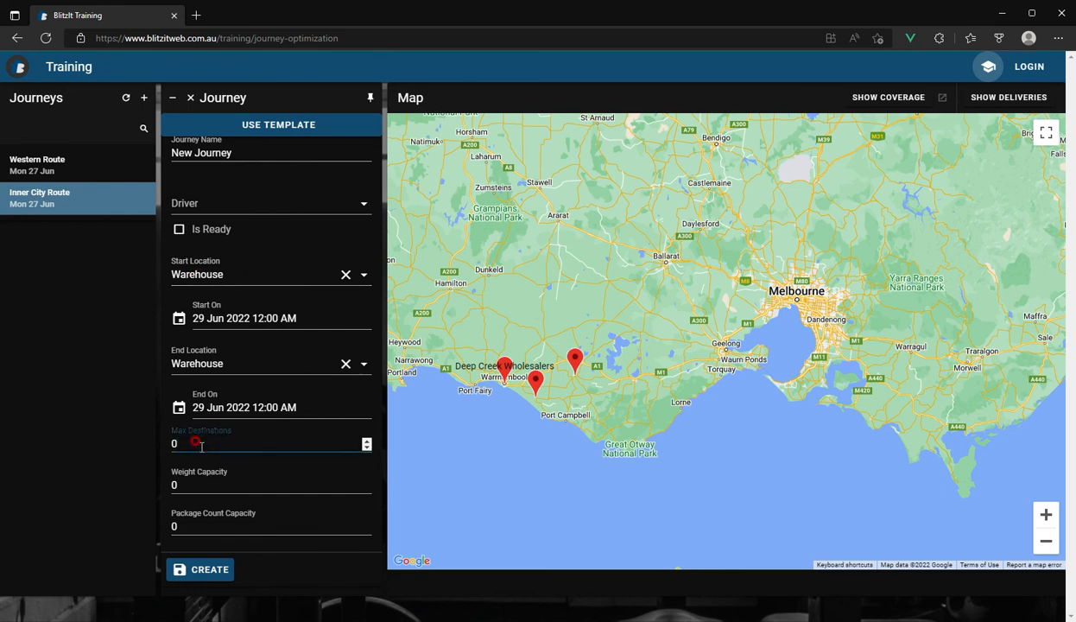
{"action": "left_click", "coordinate": [184, 478]}
{"action": "type", "text": "555"}
{"action": "left_click", "coordinate": [183, 525]}
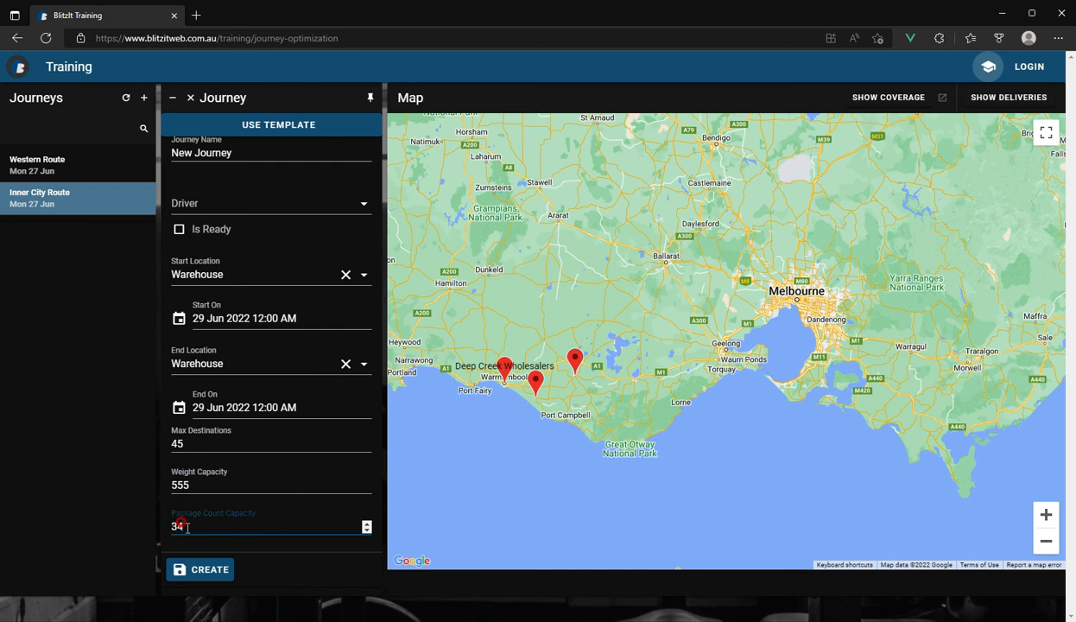
{"action": "left_click", "coordinate": [145, 502]}
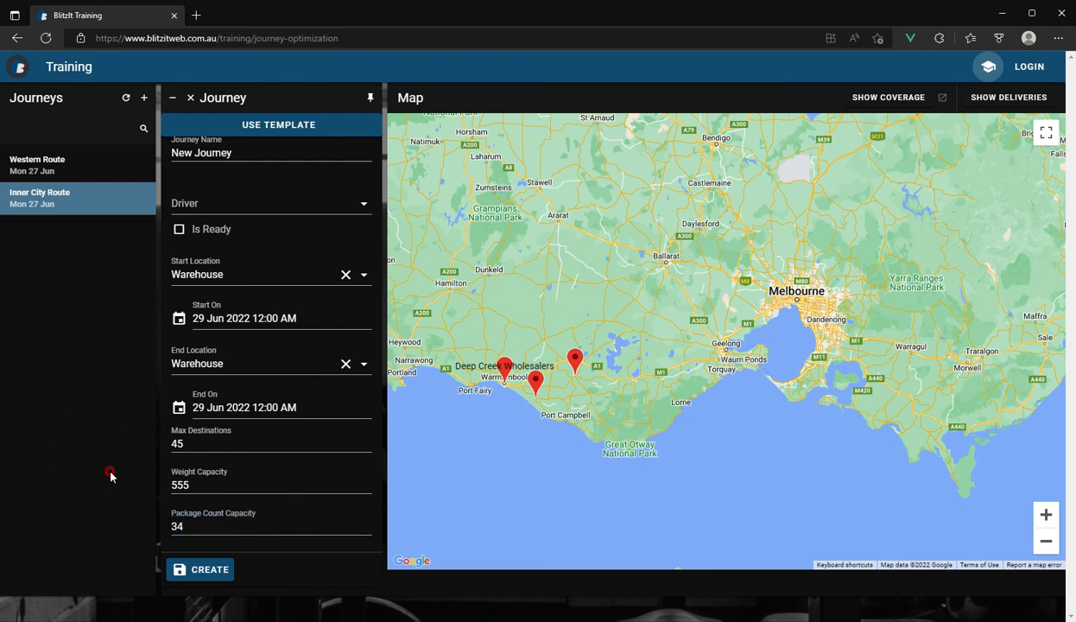
Create a journey from the Western Route template for 29 June 2022 and close the unsaved journey form.
{"action": "left_click", "coordinate": [269, 126]}
{"action": "left_click", "coordinate": [507, 306]}
{"action": "left_click", "coordinate": [493, 319]}
{"action": "left_click", "coordinate": [508, 320]}
{"action": "left_click", "coordinate": [500, 353]}
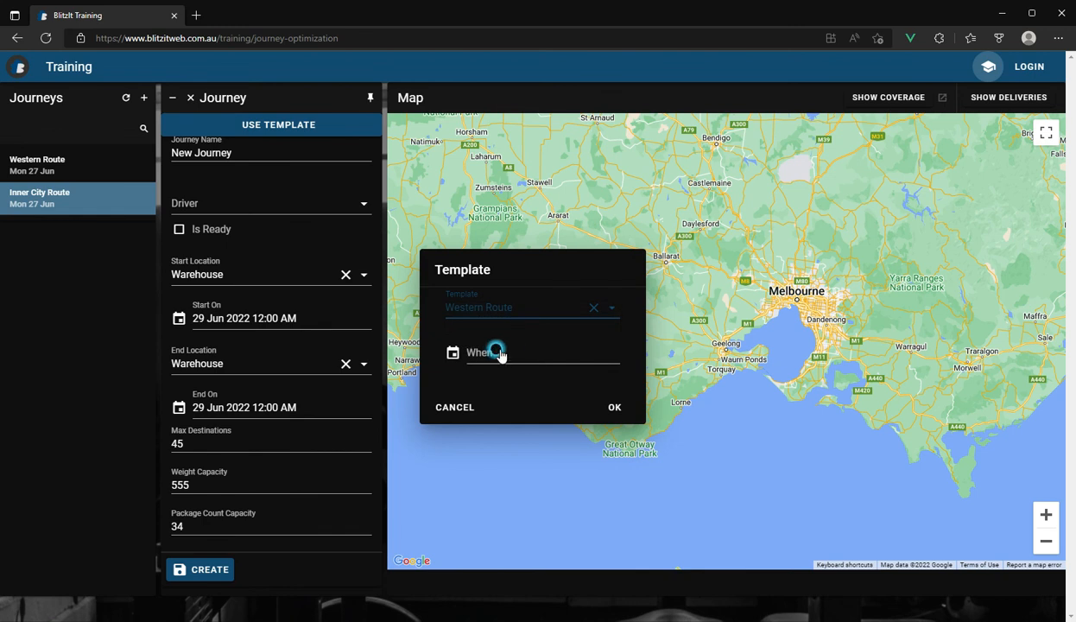
{"action": "left_click", "coordinate": [535, 589]}
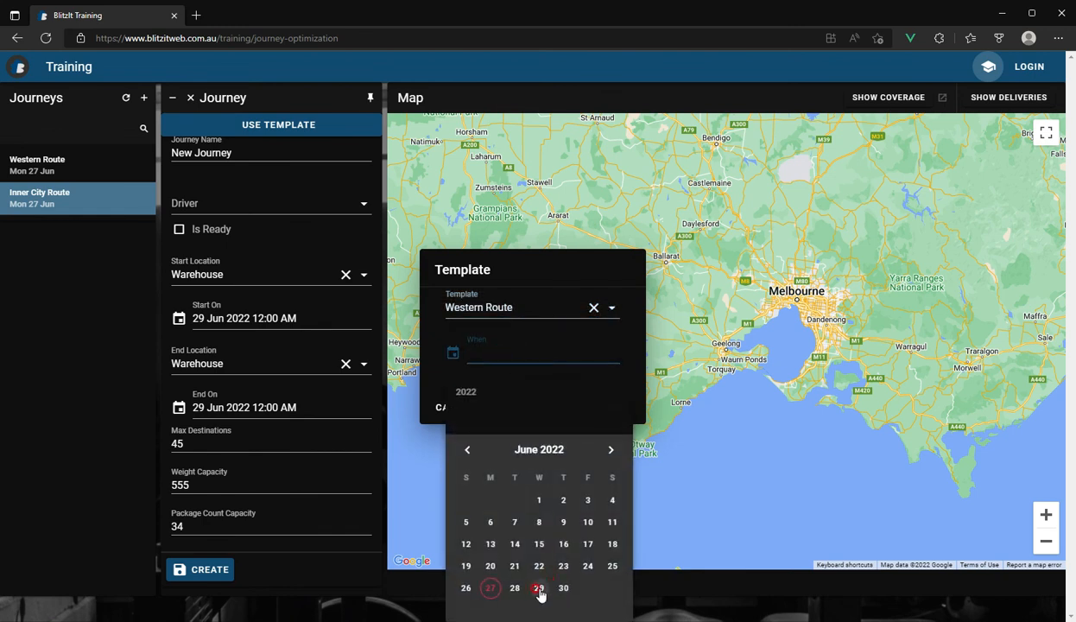
{"action": "left_click", "coordinate": [584, 379]}
{"action": "left_click", "coordinate": [614, 407]}
{"action": "left_click", "coordinate": [190, 98]}
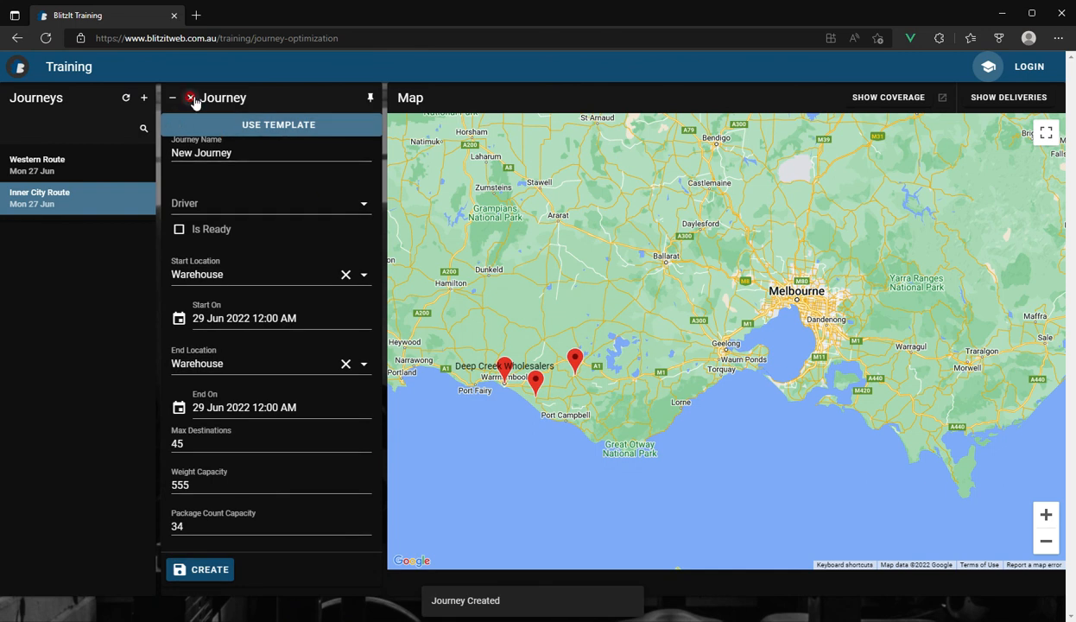
Refresh the journeys list and open the Western Route journey dated Wed 29 Jun.
{"action": "left_click", "coordinate": [126, 97]}
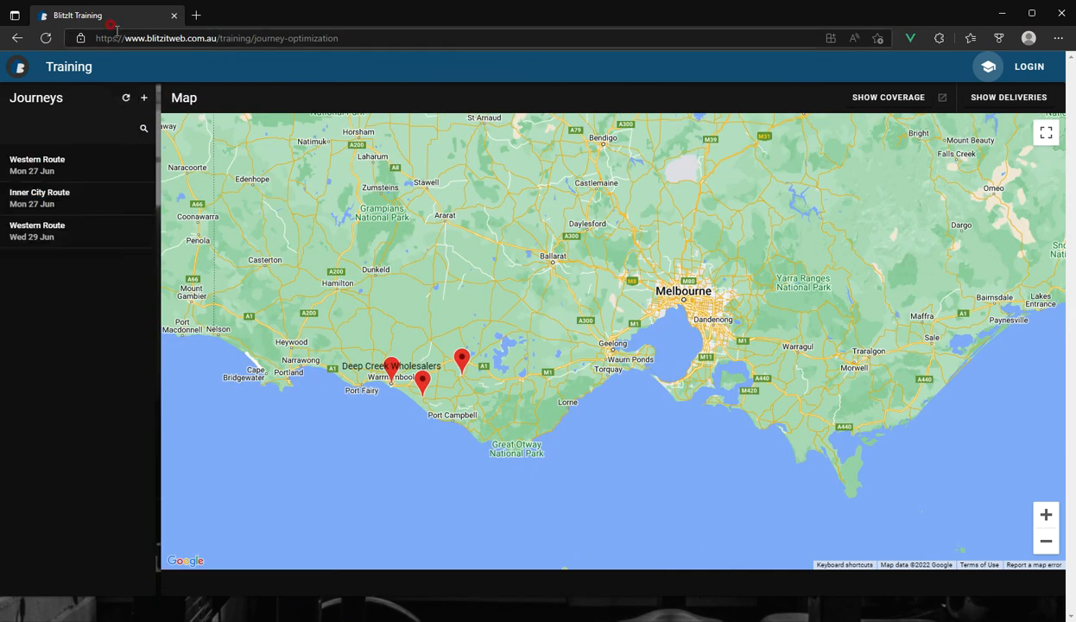
{"action": "left_click", "coordinate": [76, 235]}
{"action": "left_click", "coordinate": [33, 237]}
{"action": "left_click", "coordinate": [90, 236]}
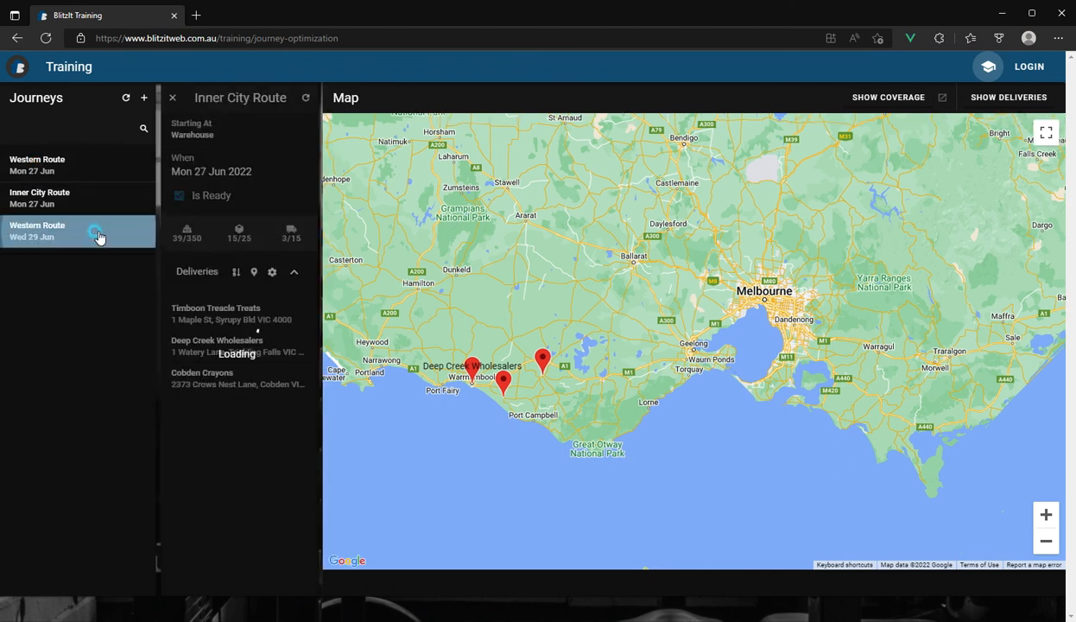